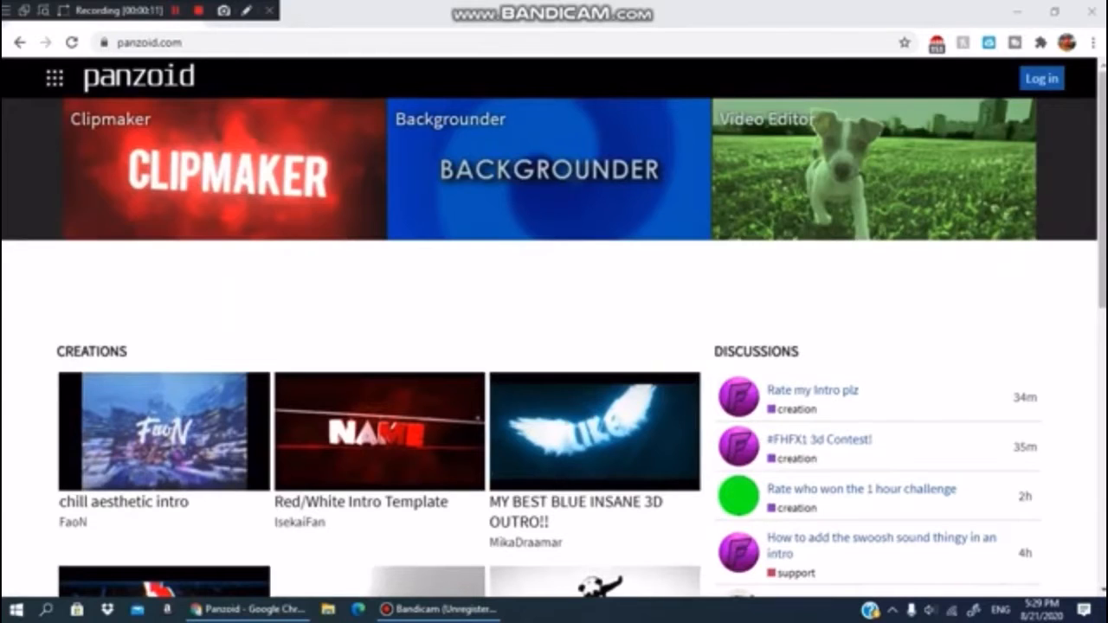
- Open the full list of community creations from the home page
scroll(554, 346, down, 6)
scroll(554, 346, up, 6)
scroll(443, 230, down, 6)
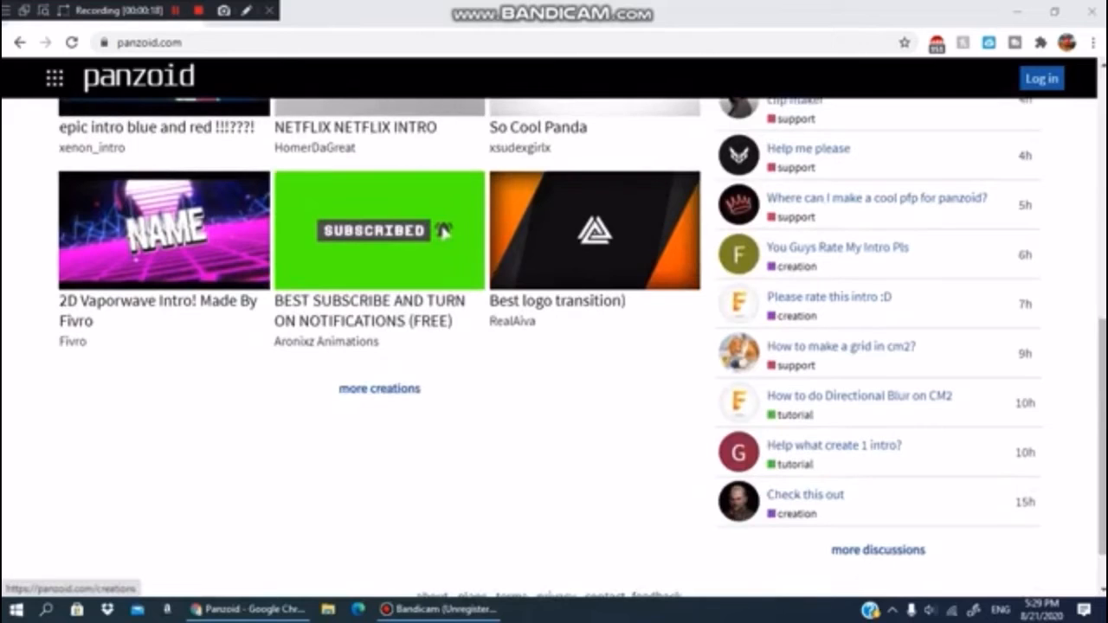
click(379, 389)
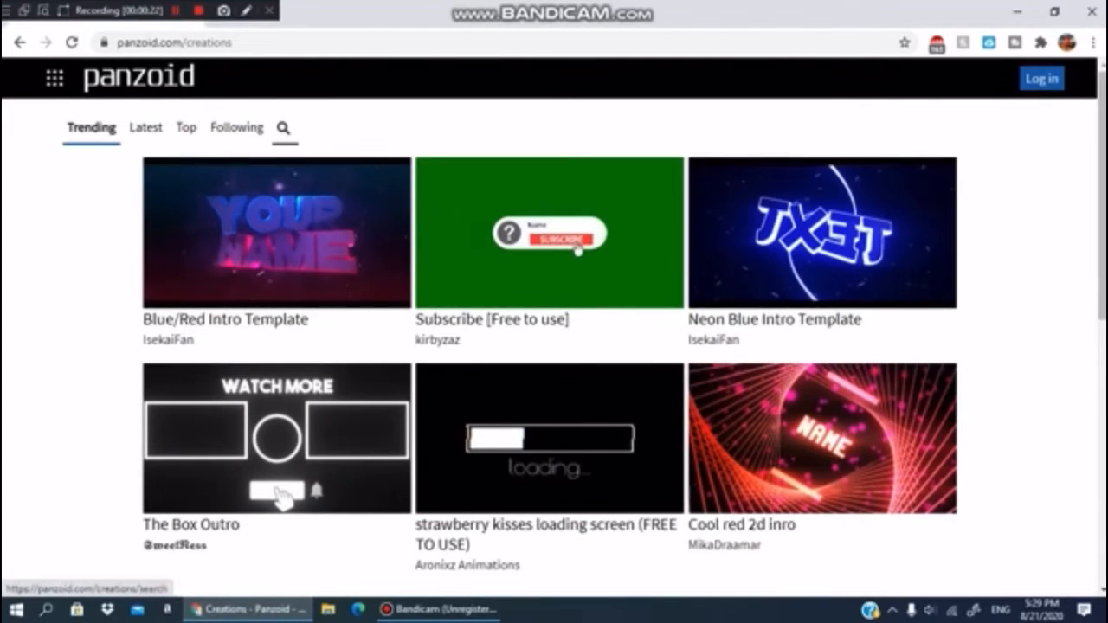
- Search the creations for "Outro"
click(283, 127)
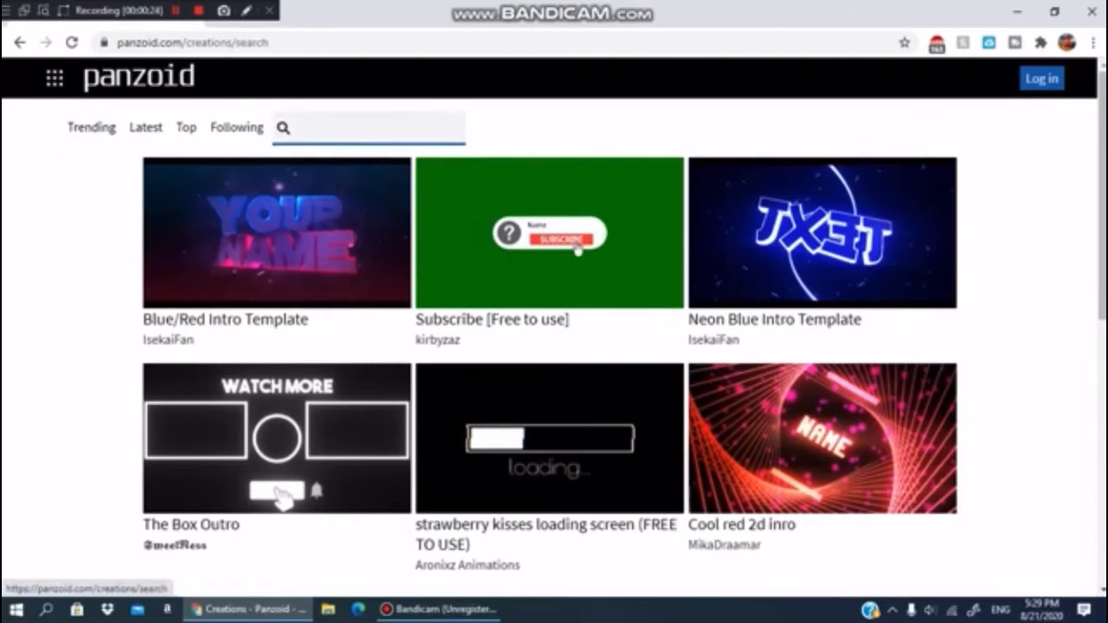
text(O)
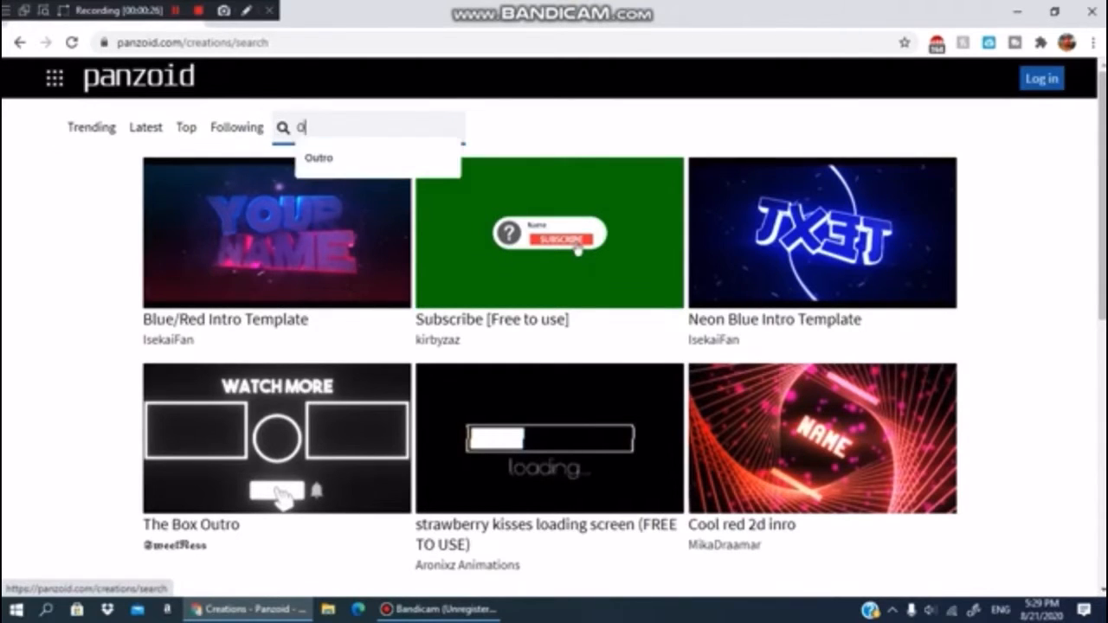
text(utro)
key(Return)
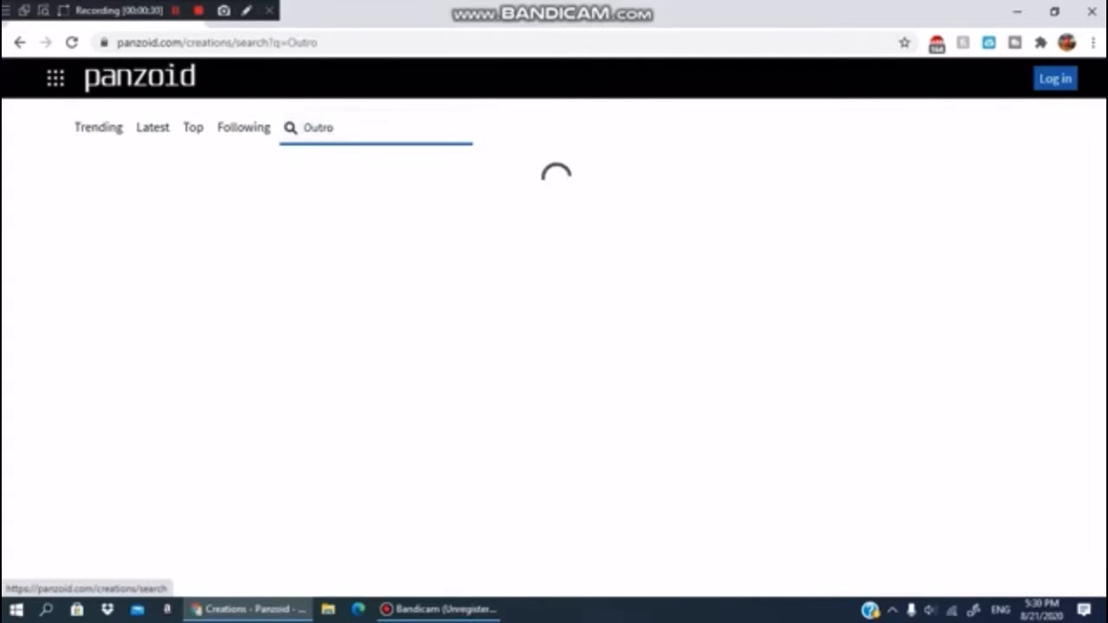
- Open the "Outro cool" creation from the search results in Clipmaker
scroll(554, 346, down, 5)
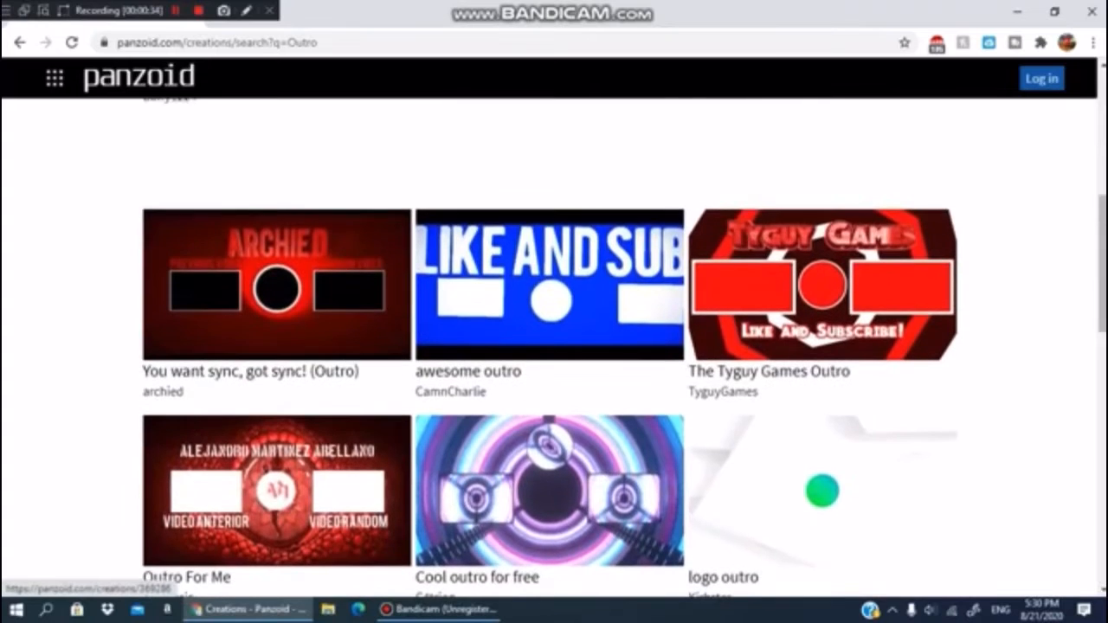
scroll(554, 346, down, 3)
scroll(549, 346, down, 2)
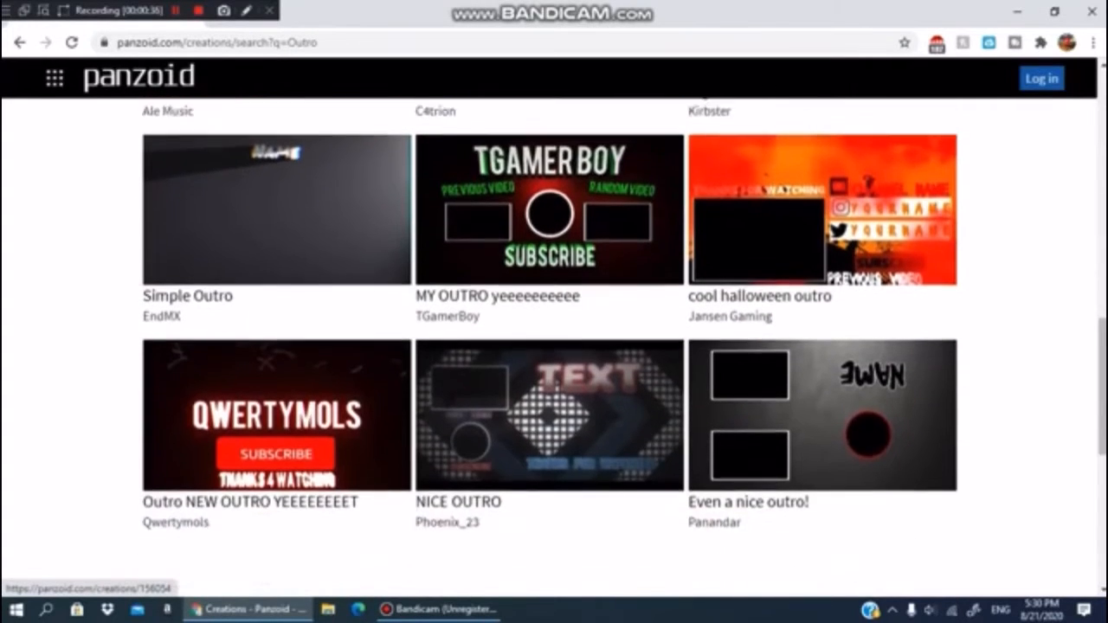
scroll(549, 347, up, 4)
scroll(550, 346, down, 3)
scroll(554, 346, down, 3)
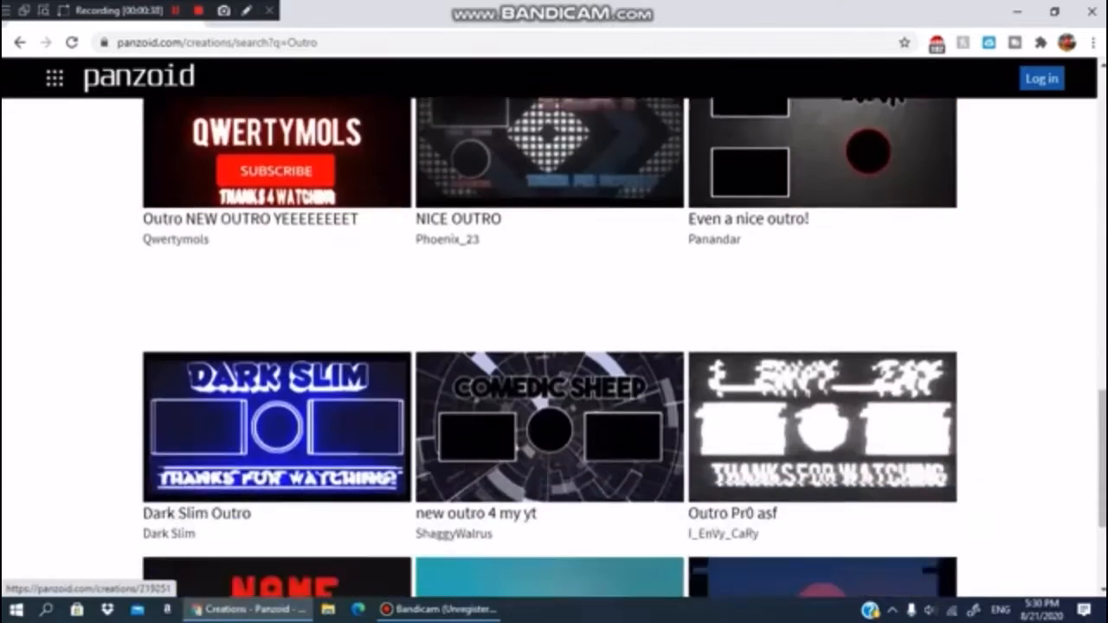
scroll(554, 346, up, 10)
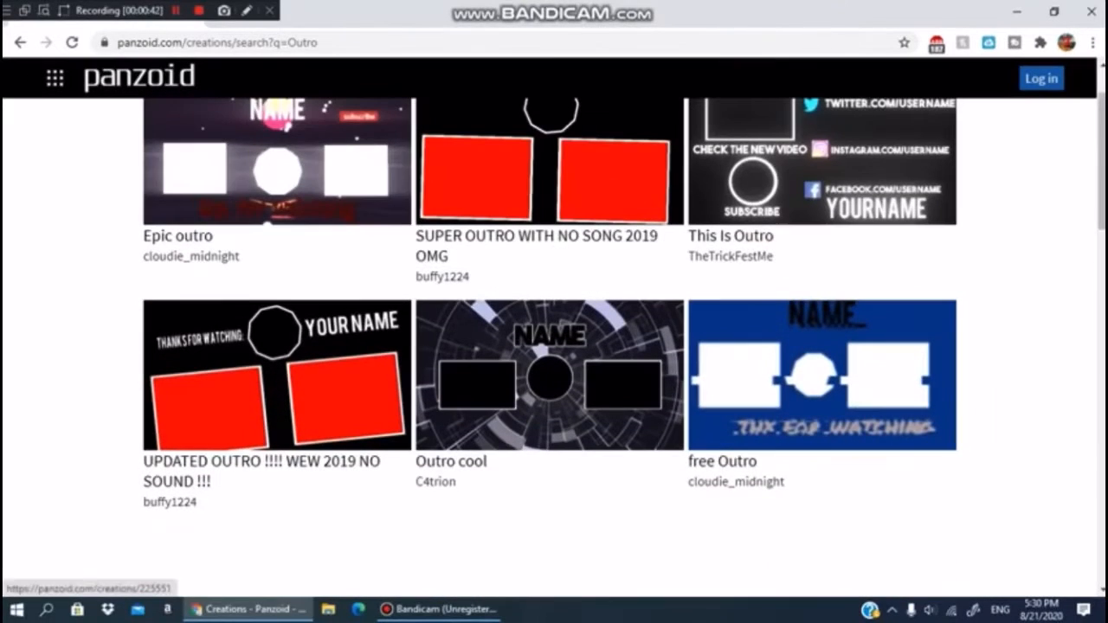
click(550, 378)
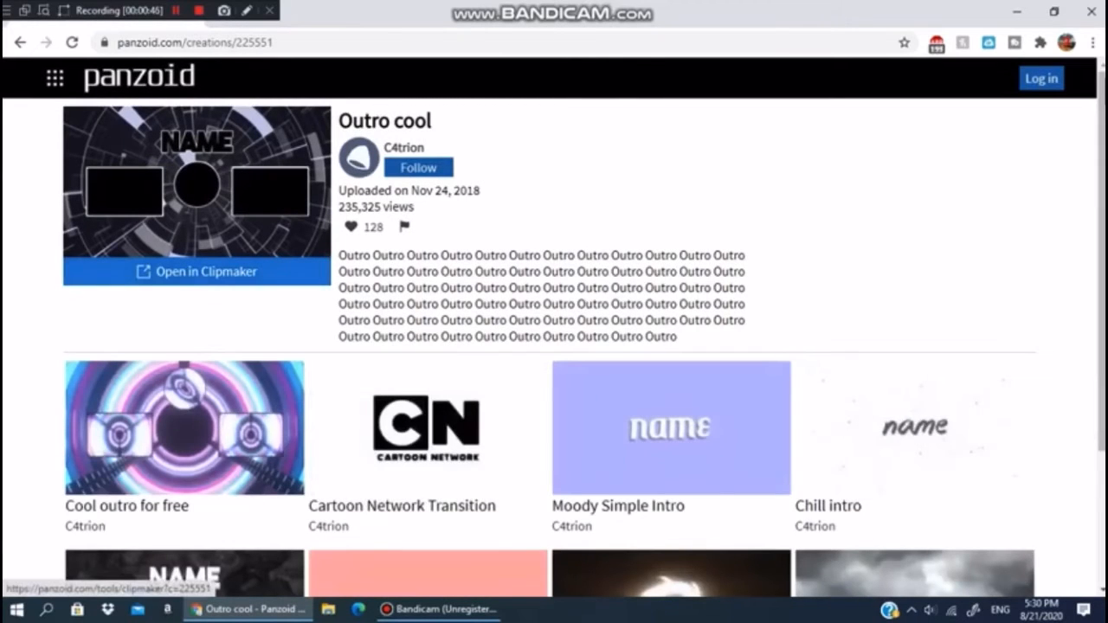
click(196, 271)
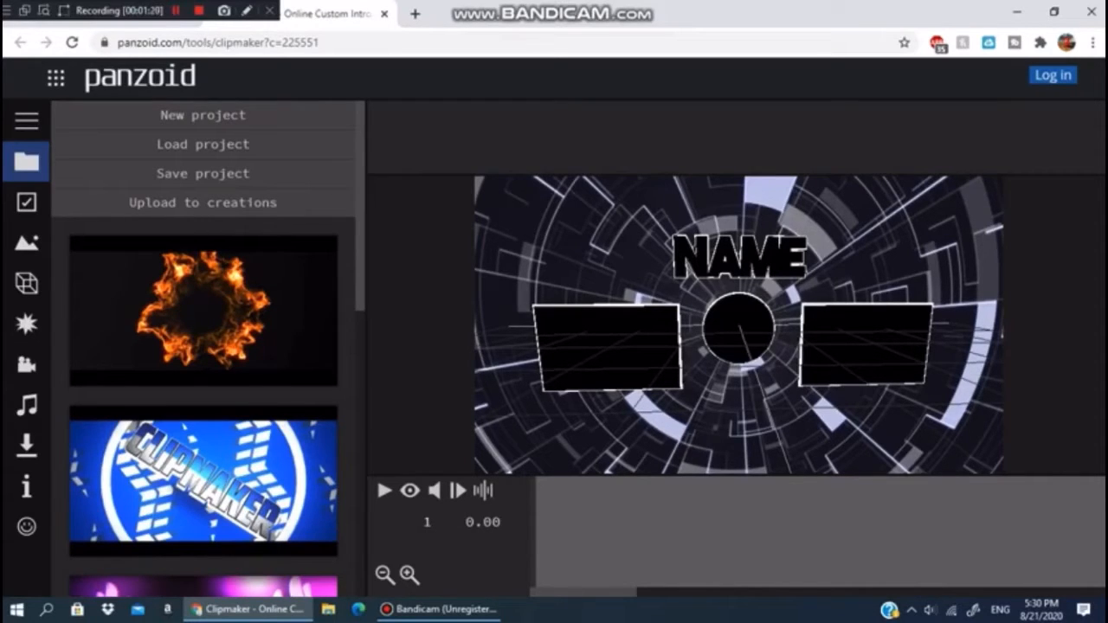
- Preview the outro template's playback and pause it again
click(410, 490)
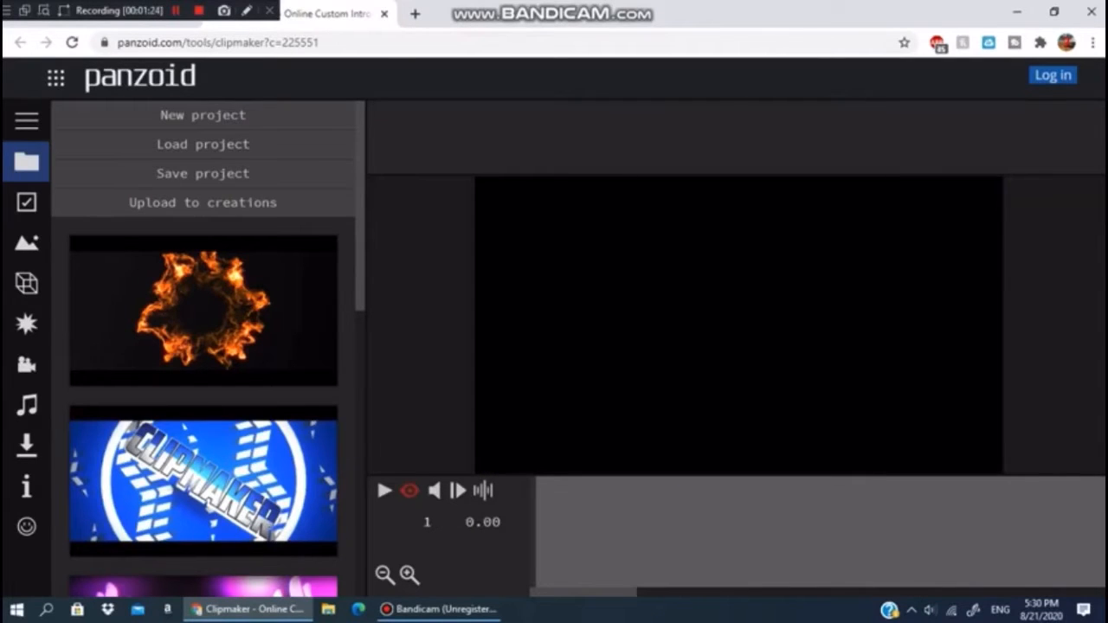
key(space)
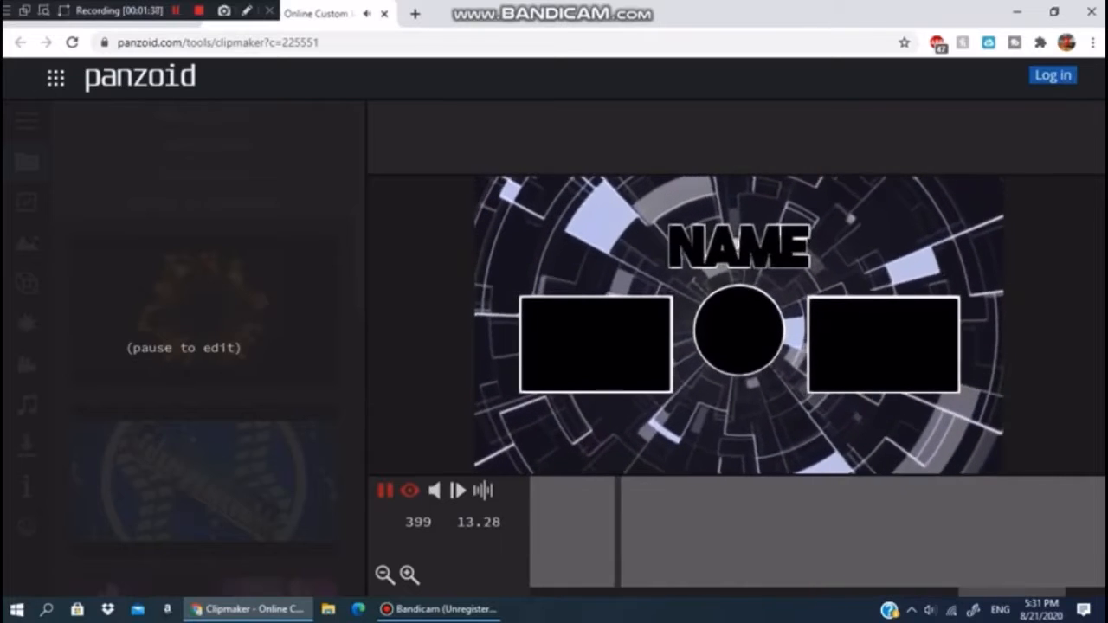
key(space)
click(409, 489)
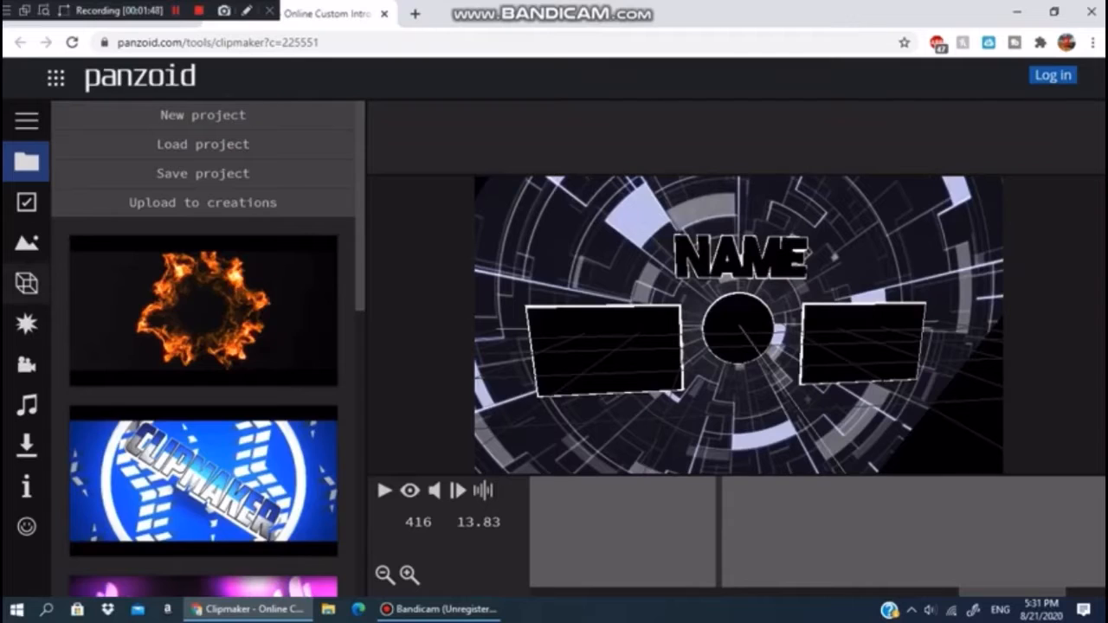
- In the objects list, select the first "Name" text object and change its text to "Subscribe"
click(26, 282)
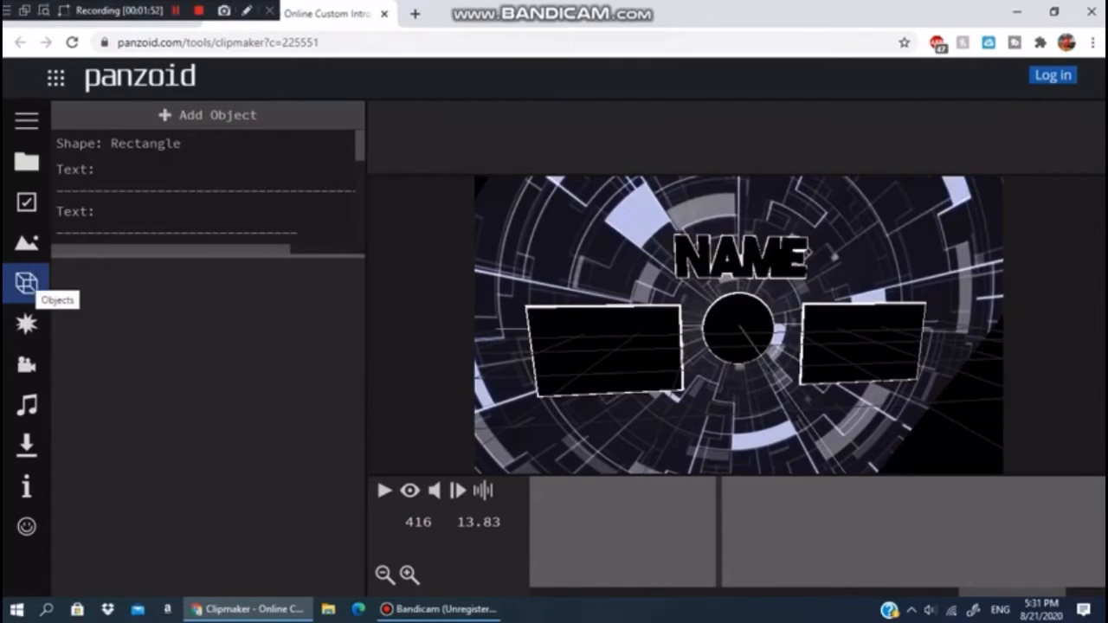
scroll(208, 199, down, 1)
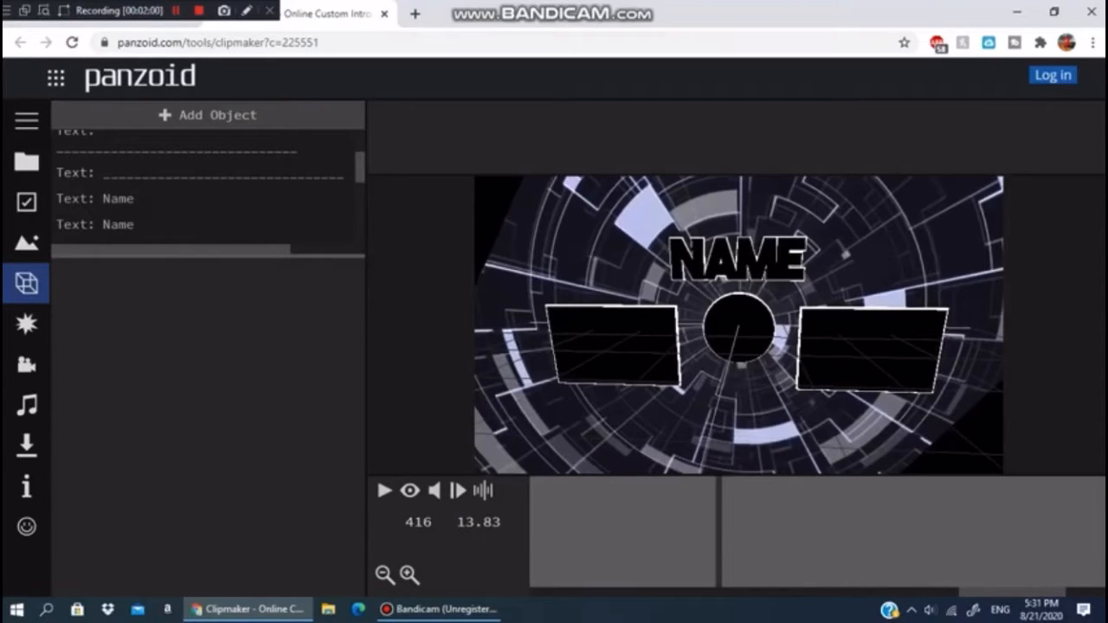
click(173, 199)
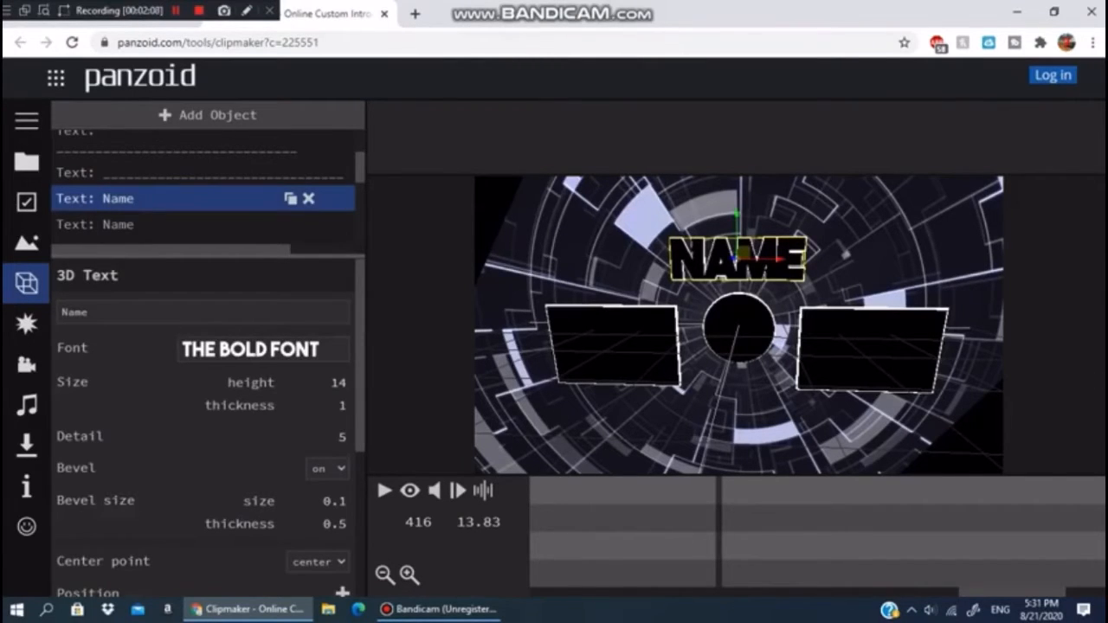
scroll(208, 187, down, 1)
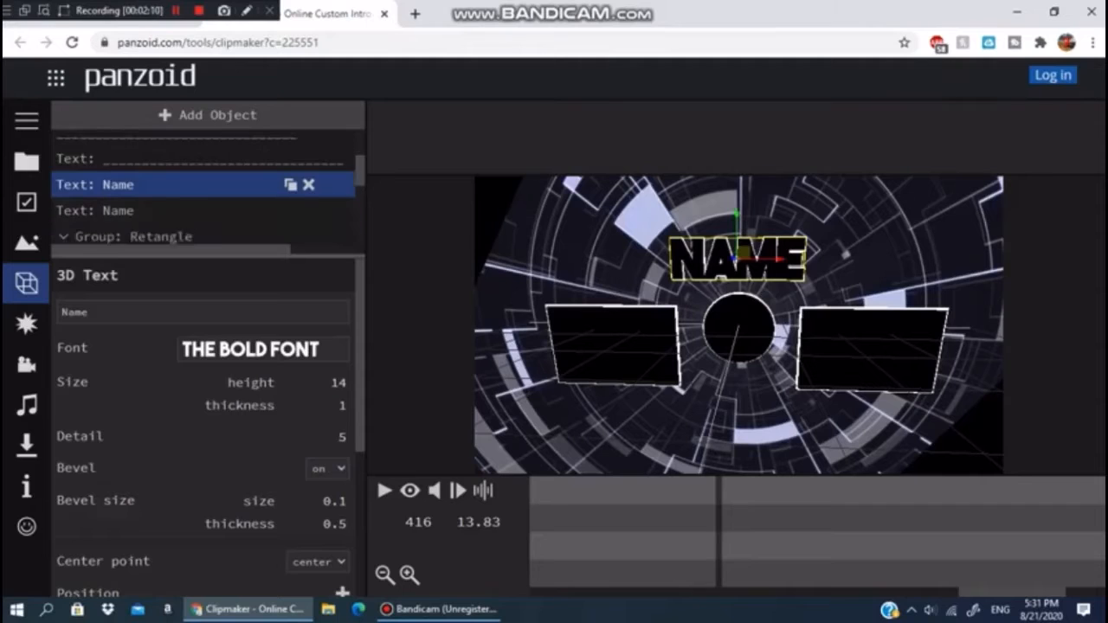
scroll(208, 187, down, 5)
scroll(208, 186, up, 6)
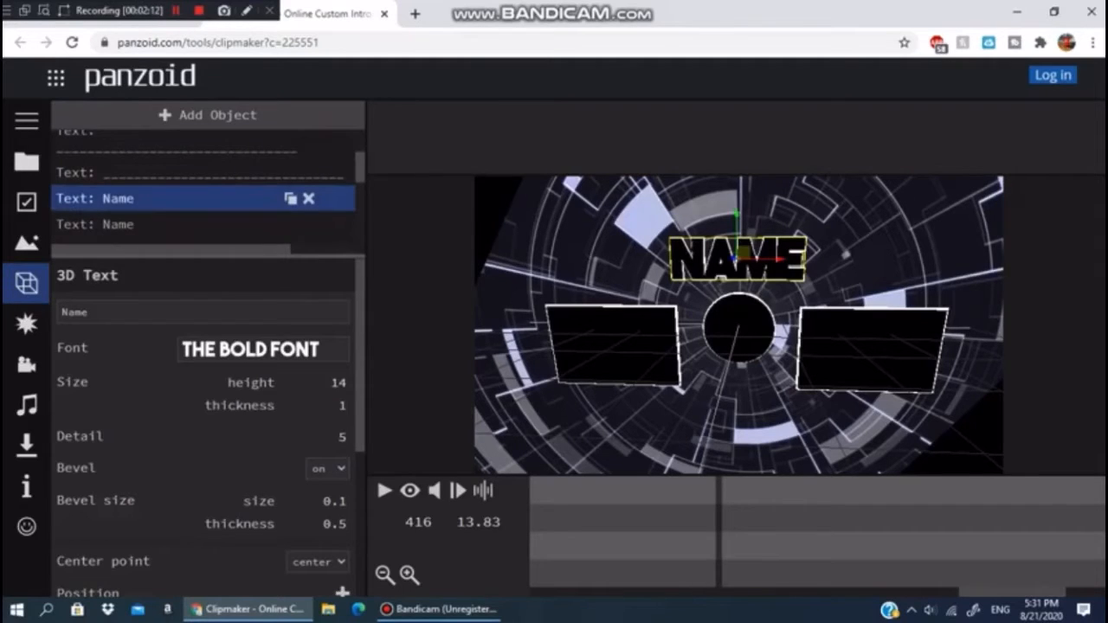
double_click(89, 313)
key(BackSpace)
text(Subr)
key(BackSpace)
text(scribe)
key(Return)
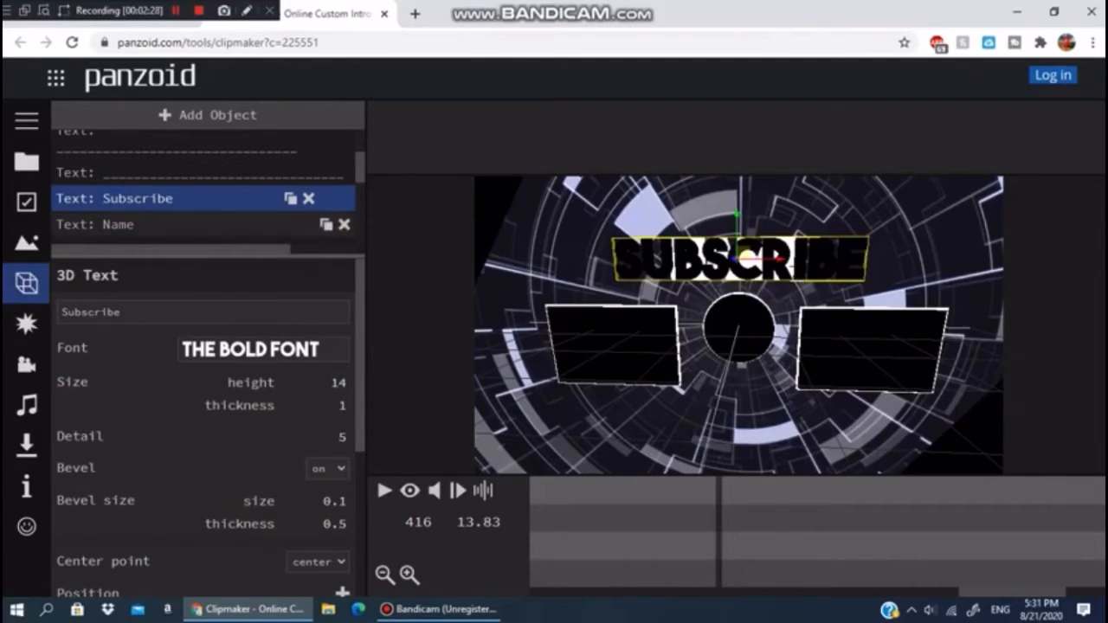
- Select the second "Name" text object and change its text to "Subscribe" as well
click(139, 225)
click(130, 313)
key(ctrl+a)
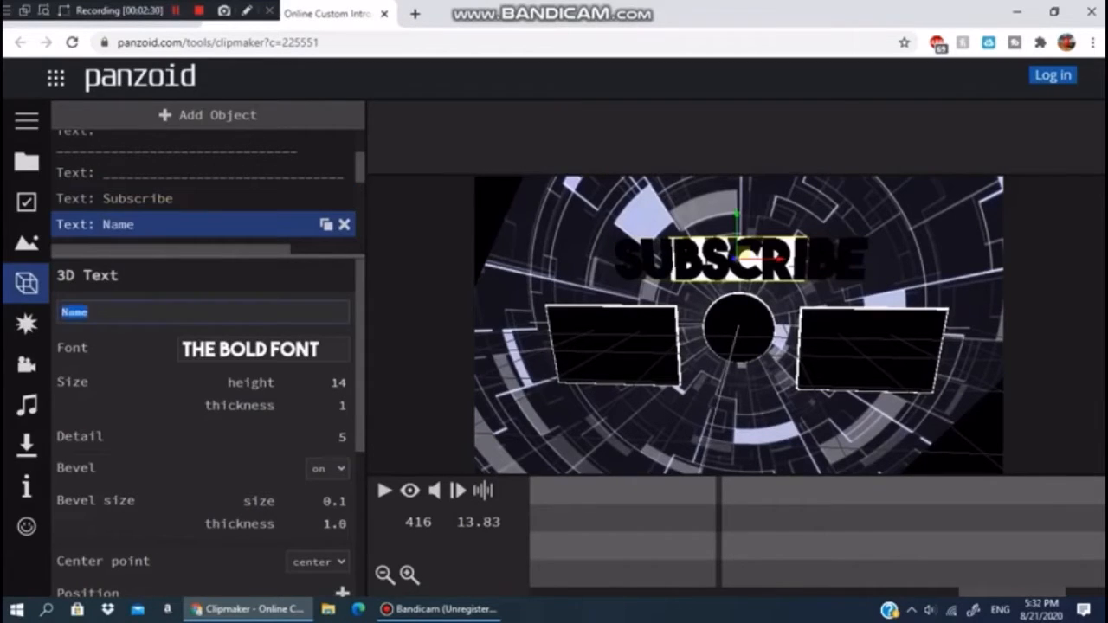
key(BackSpace)
text(Subscribe)
key(Return)
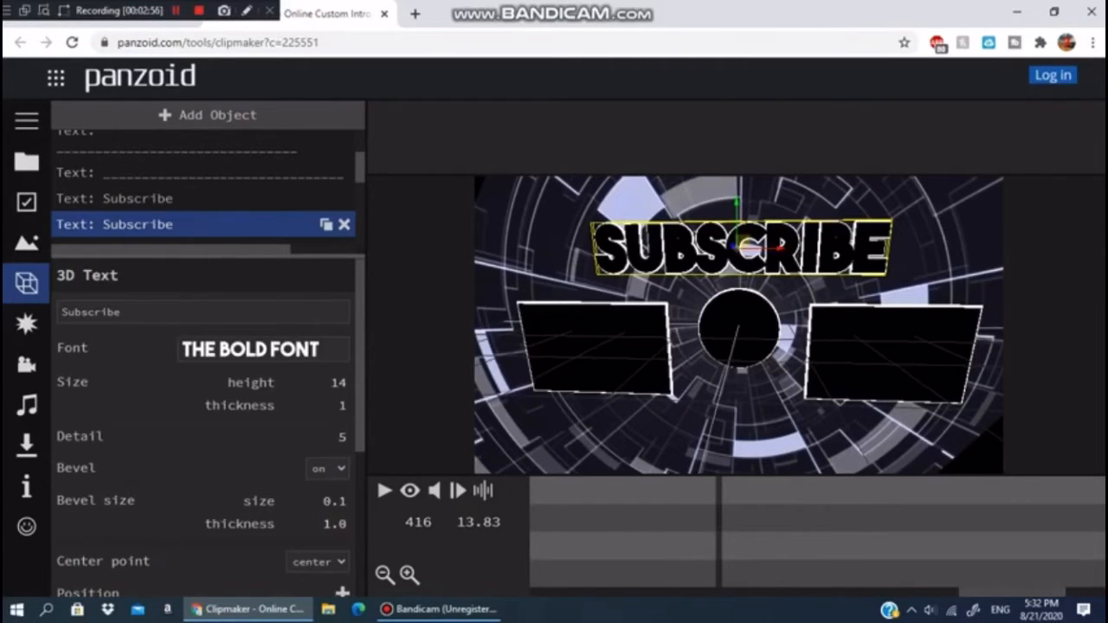
- Set the second Subscribe text's color to red
scroll(207, 424, down, 3)
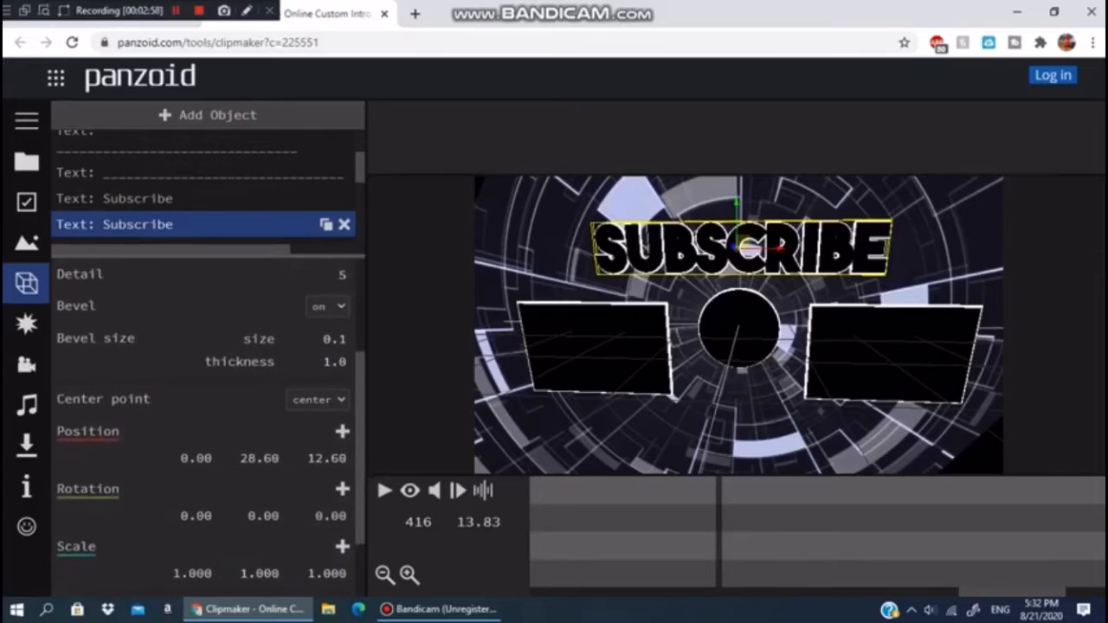
scroll(208, 424, up, 3)
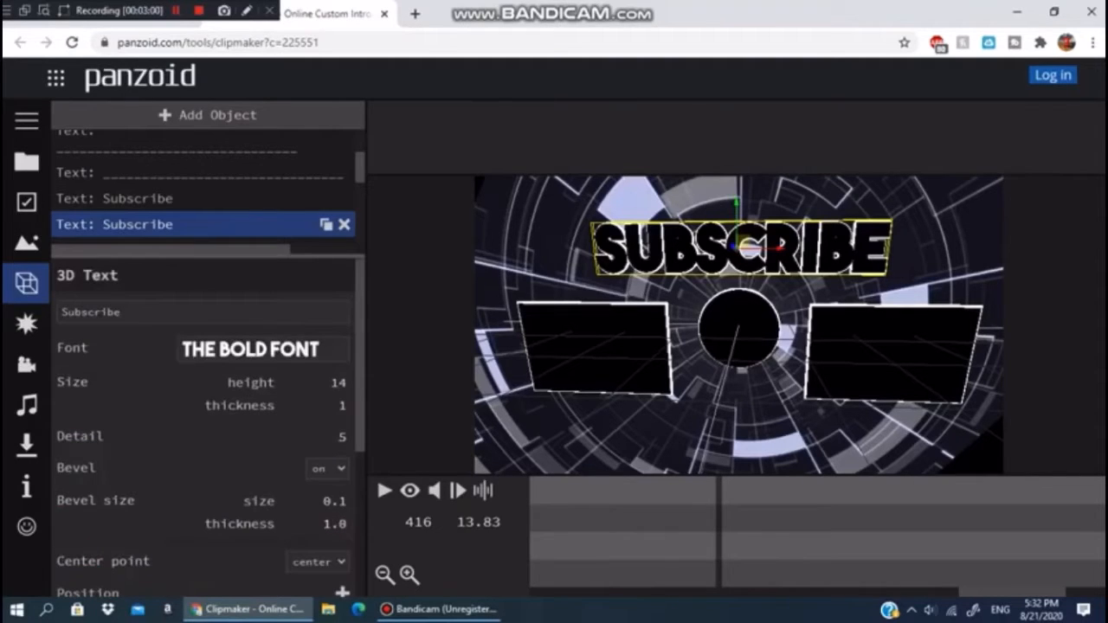
scroll(207, 425, down, 3)
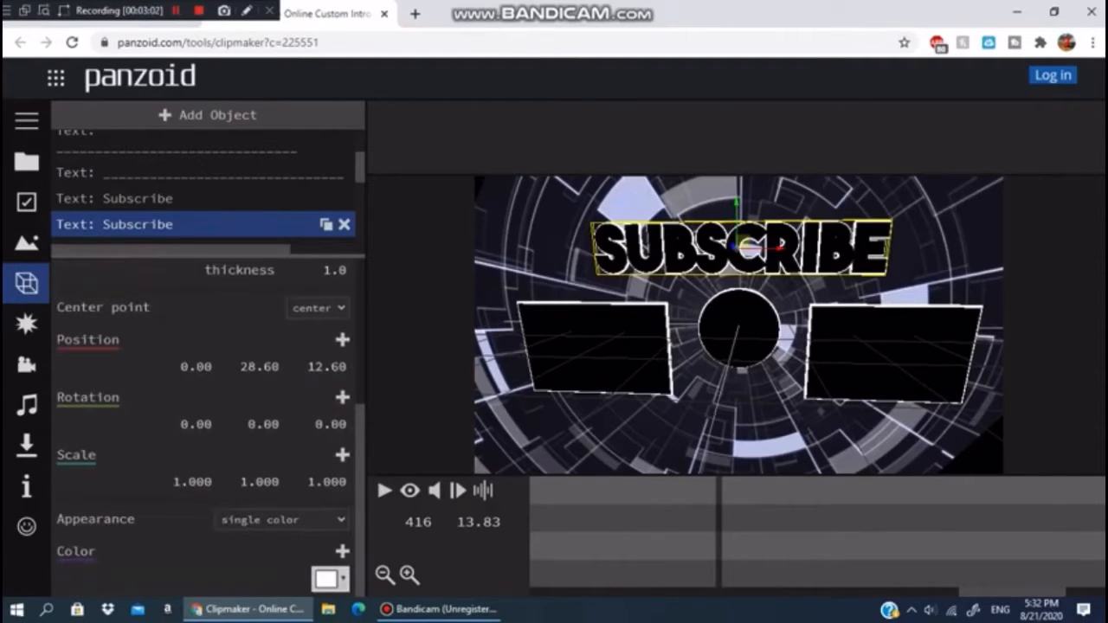
click(330, 579)
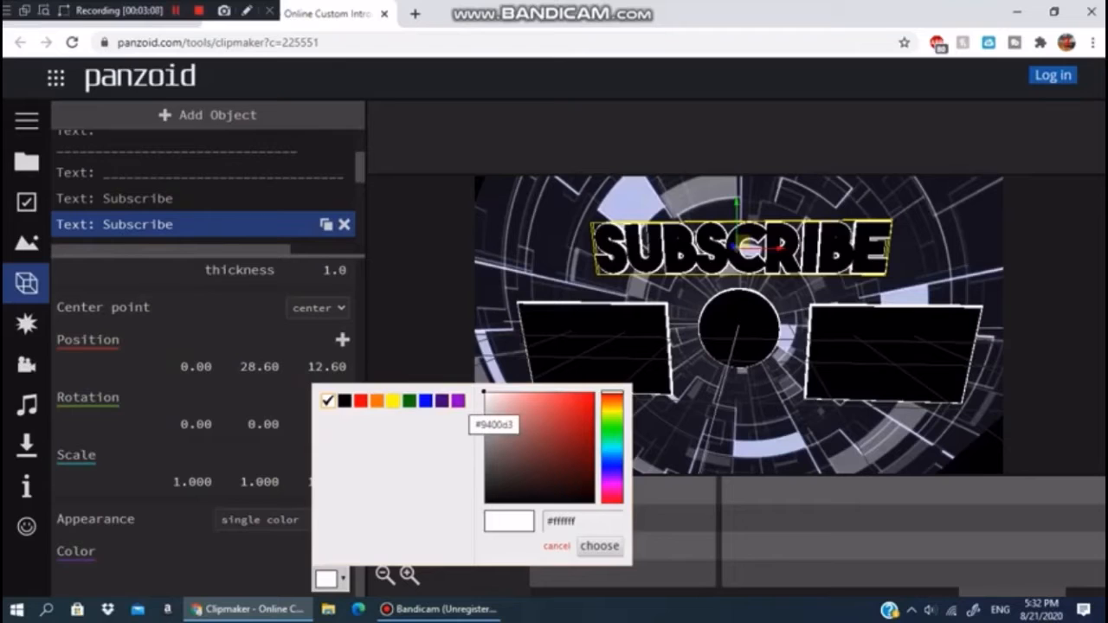
click(361, 401)
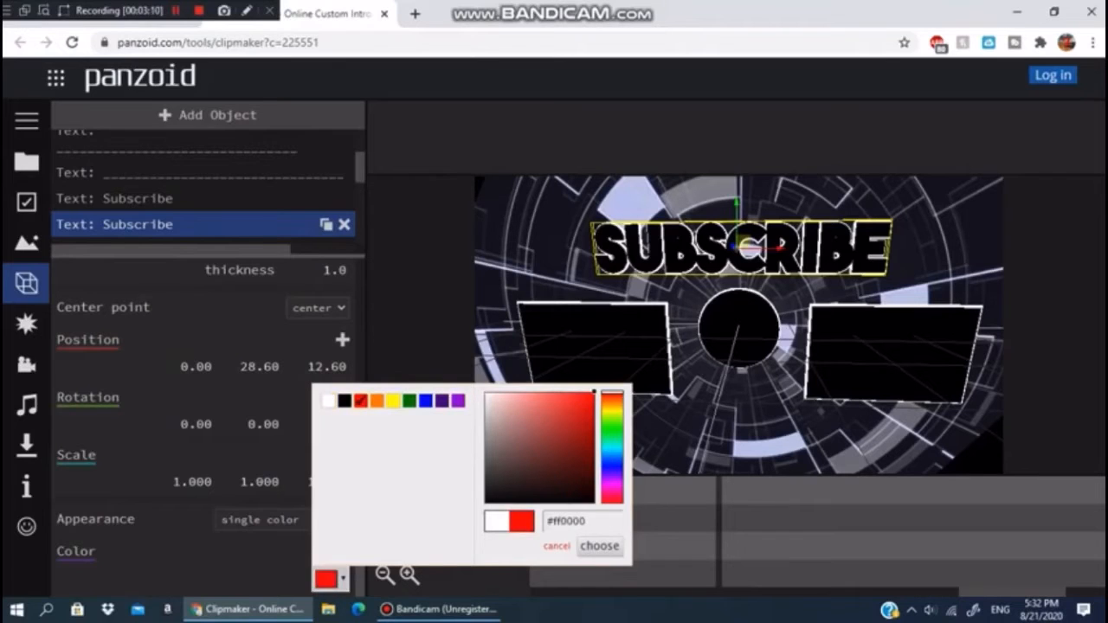
click(599, 546)
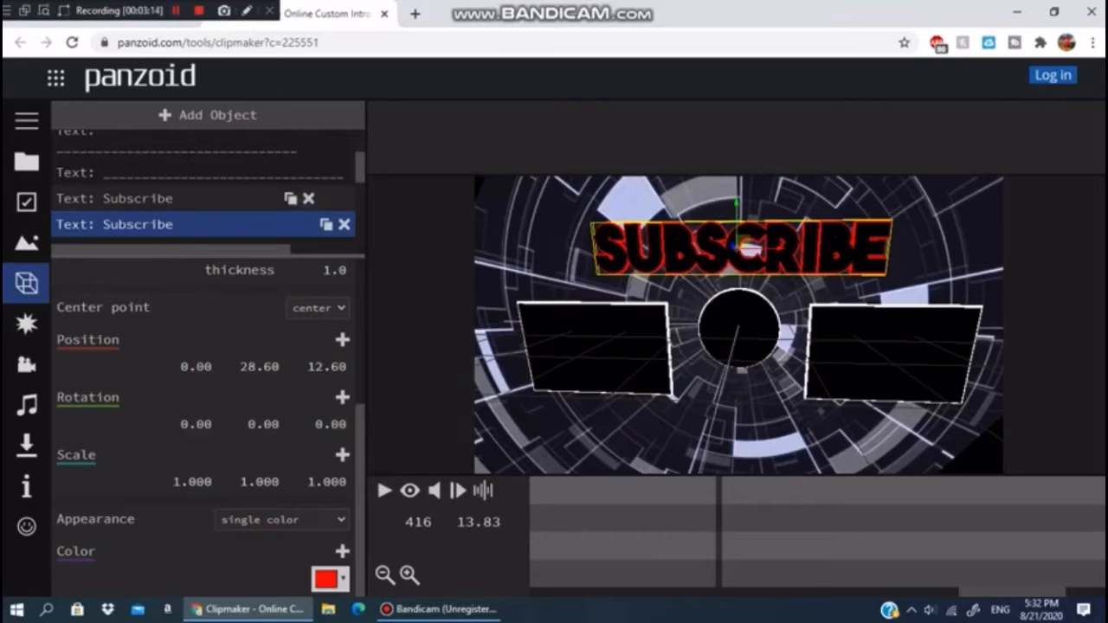
- Select the first Subscribe text and set its color to white
click(139, 199)
click(326, 579)
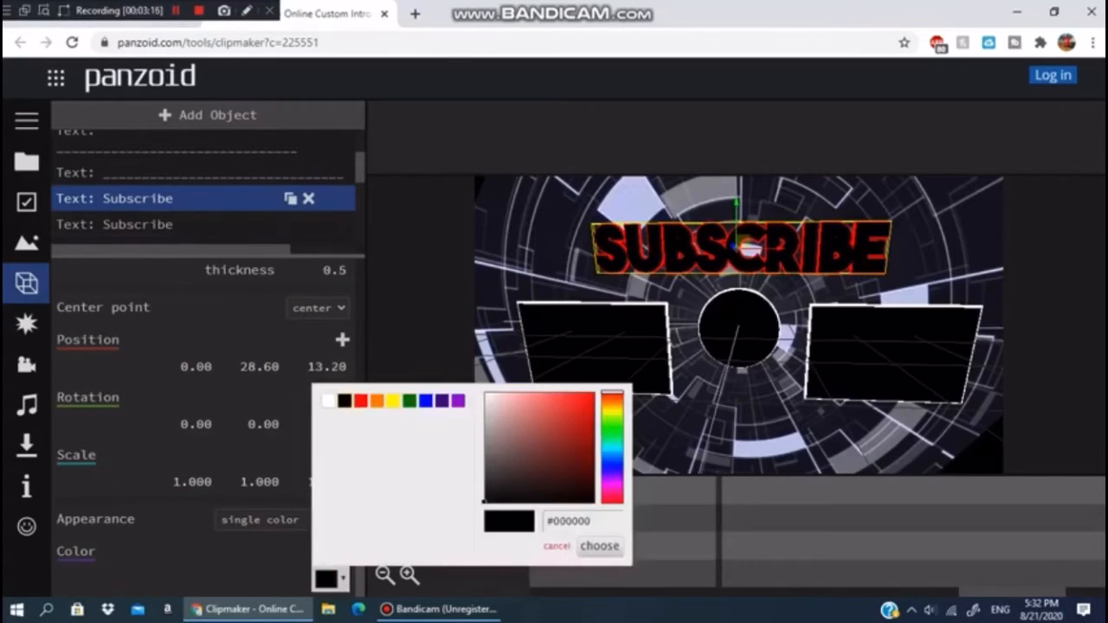
click(327, 400)
click(599, 545)
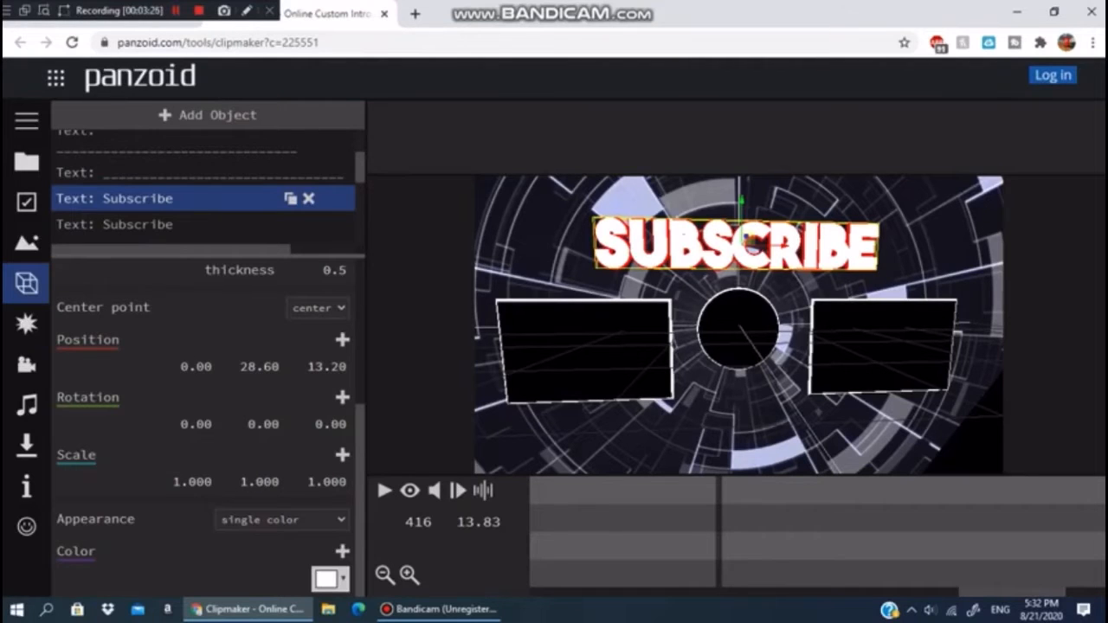
- Select the second Subscribe text and set its color to black
click(173, 225)
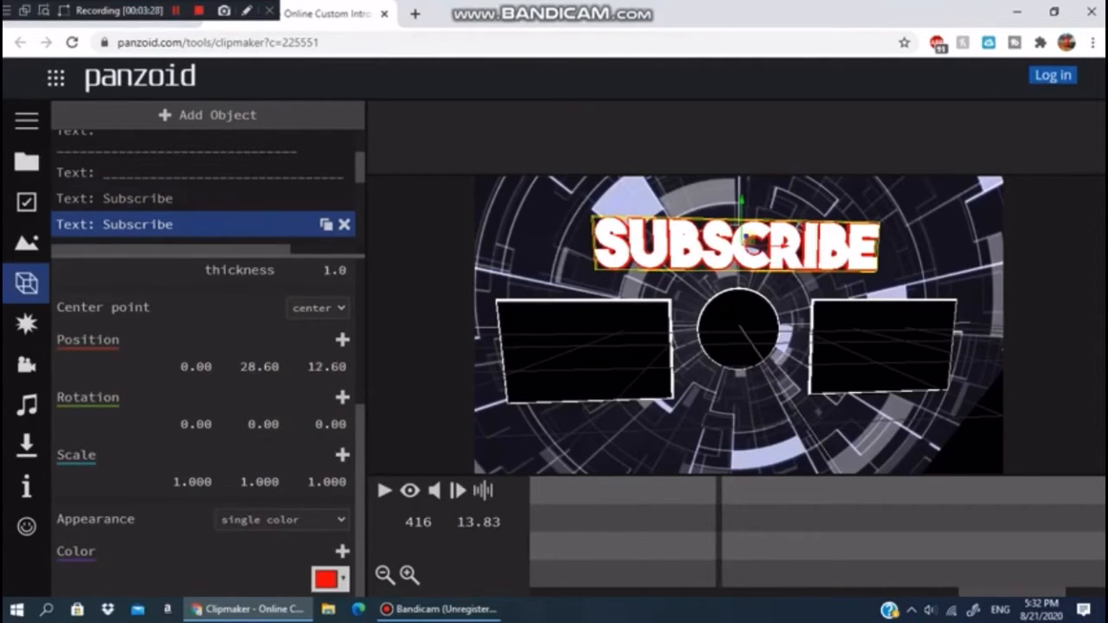
click(326, 579)
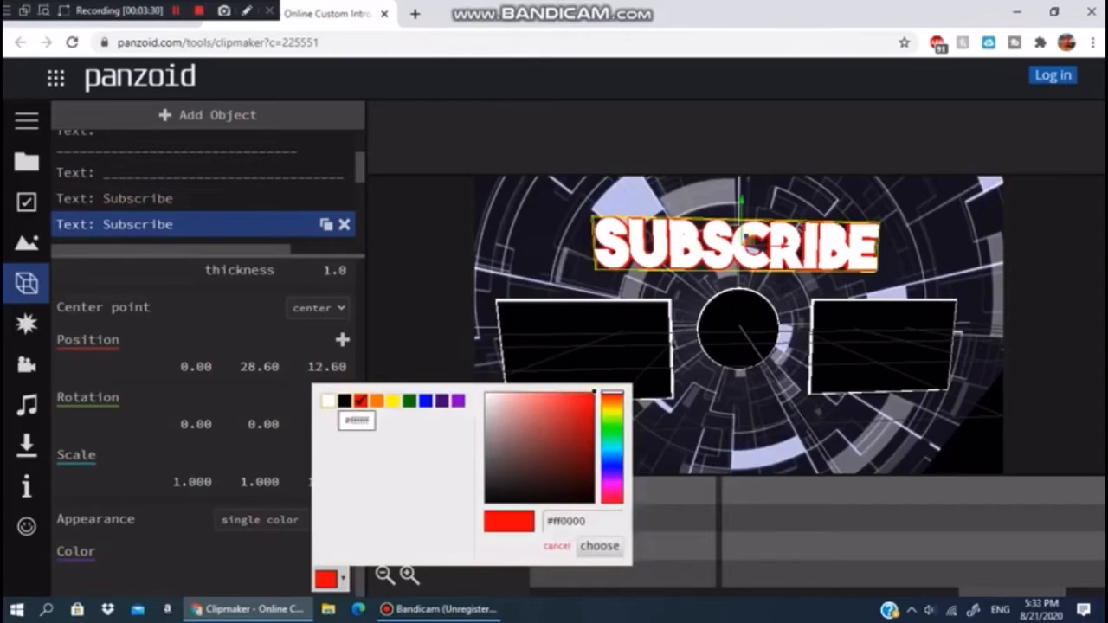
click(344, 399)
click(599, 545)
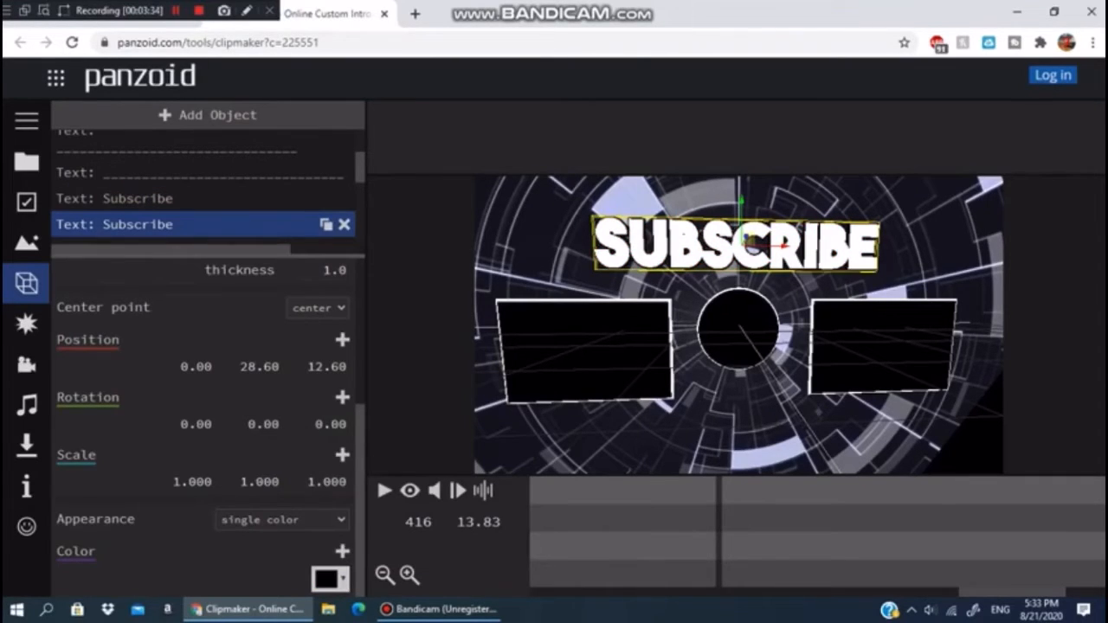
- Select the first Subscribe text and pick red as its color
click(173, 199)
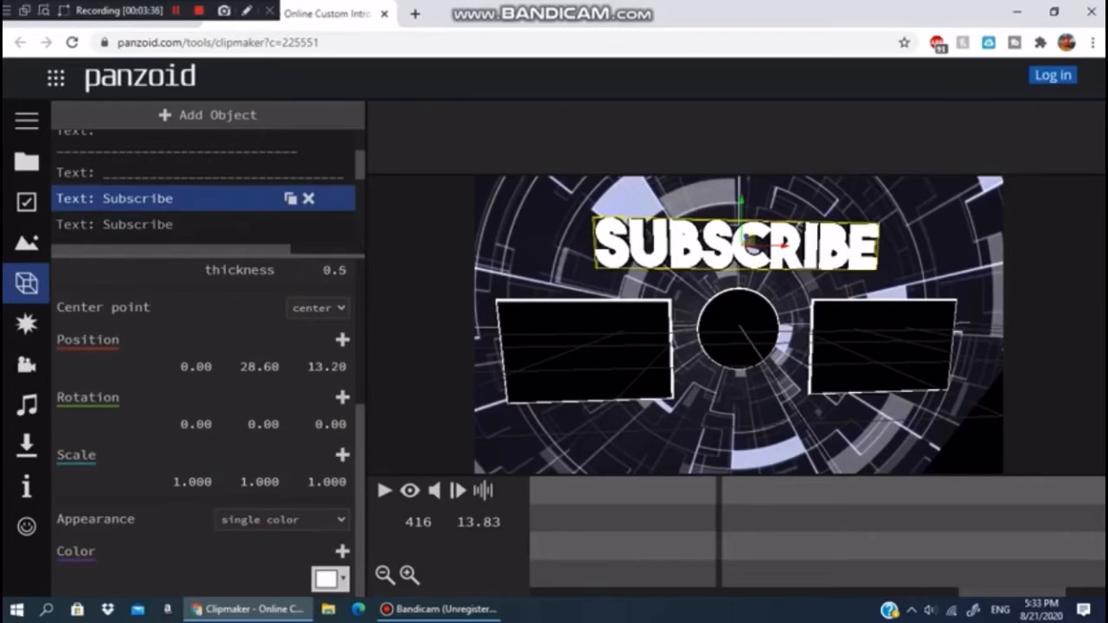
scroll(208, 199, down, 1)
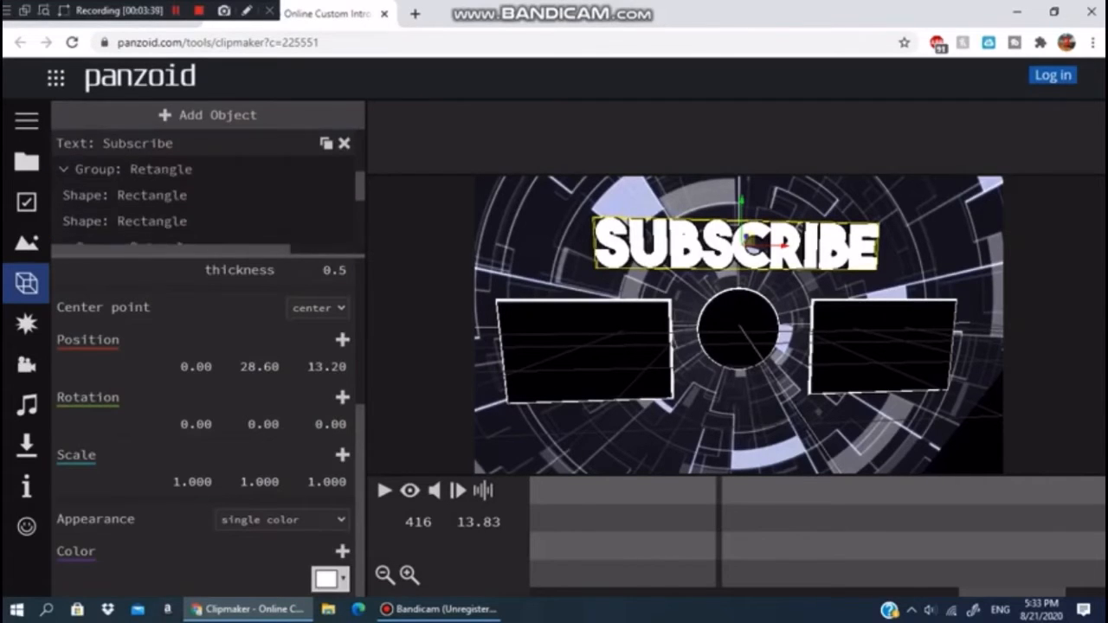
scroll(208, 199, up, 1)
click(326, 579)
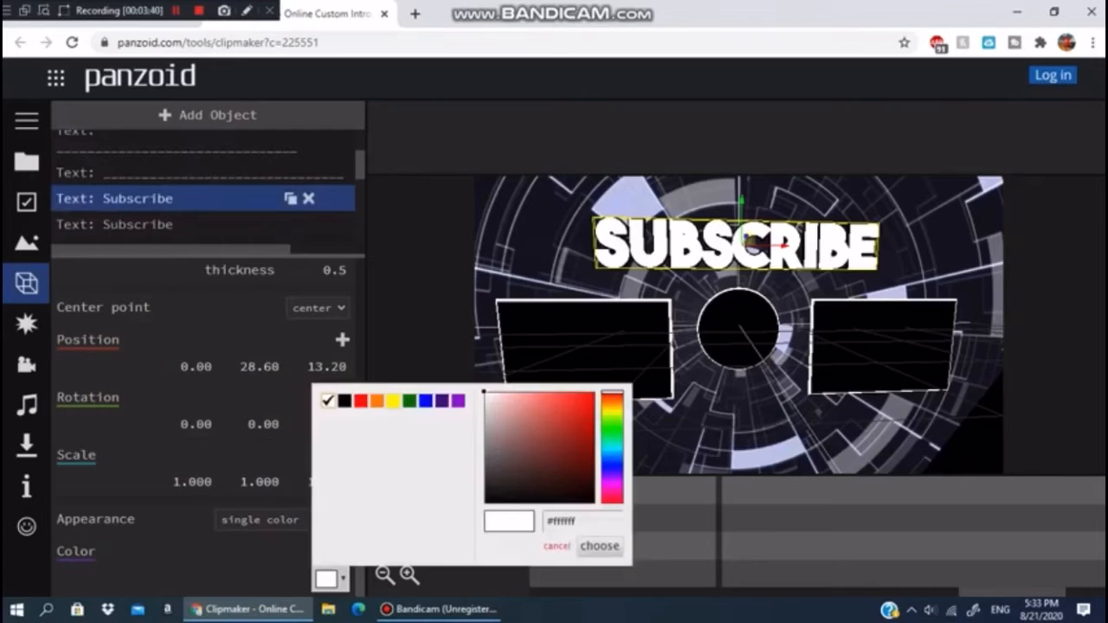
click(360, 400)
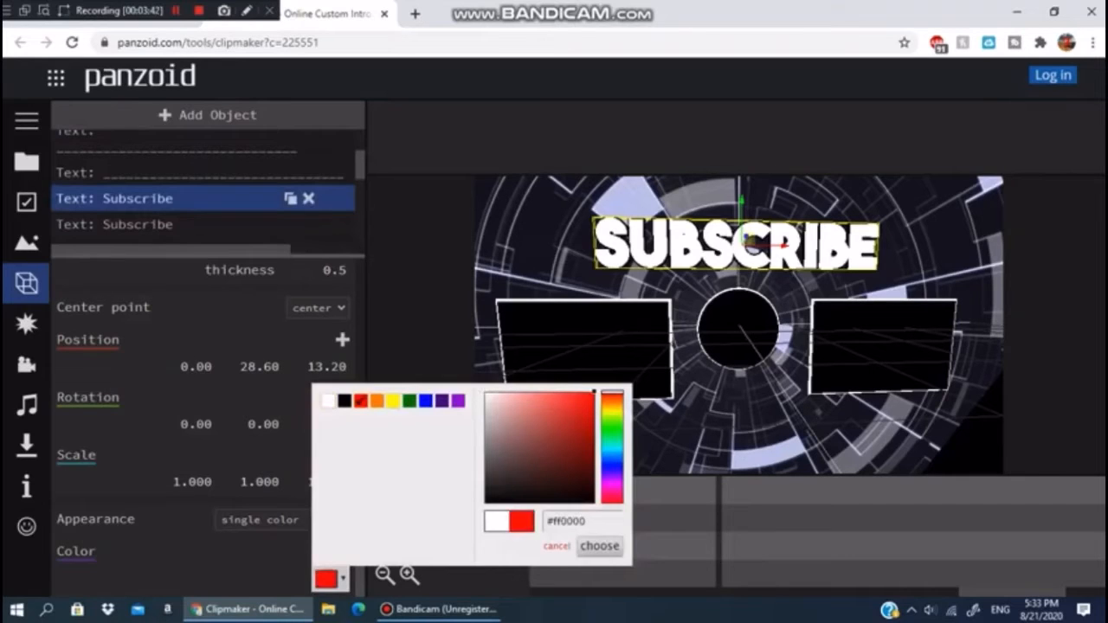
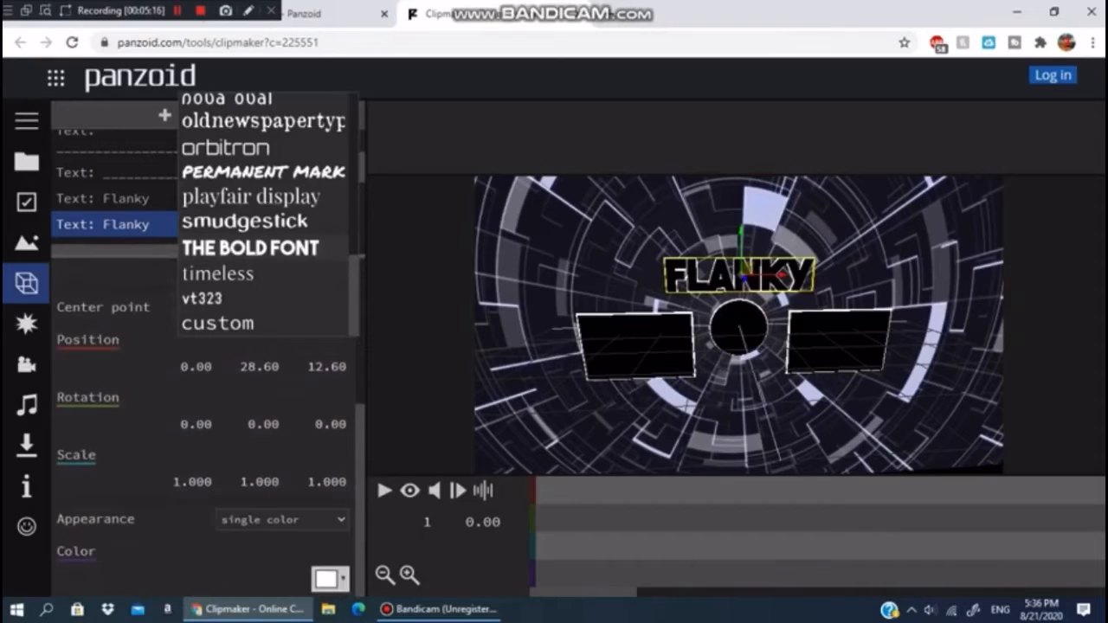
- Set the second Flanky text's font to THE BOLD FONT
scroll(204, 450, up, 3)
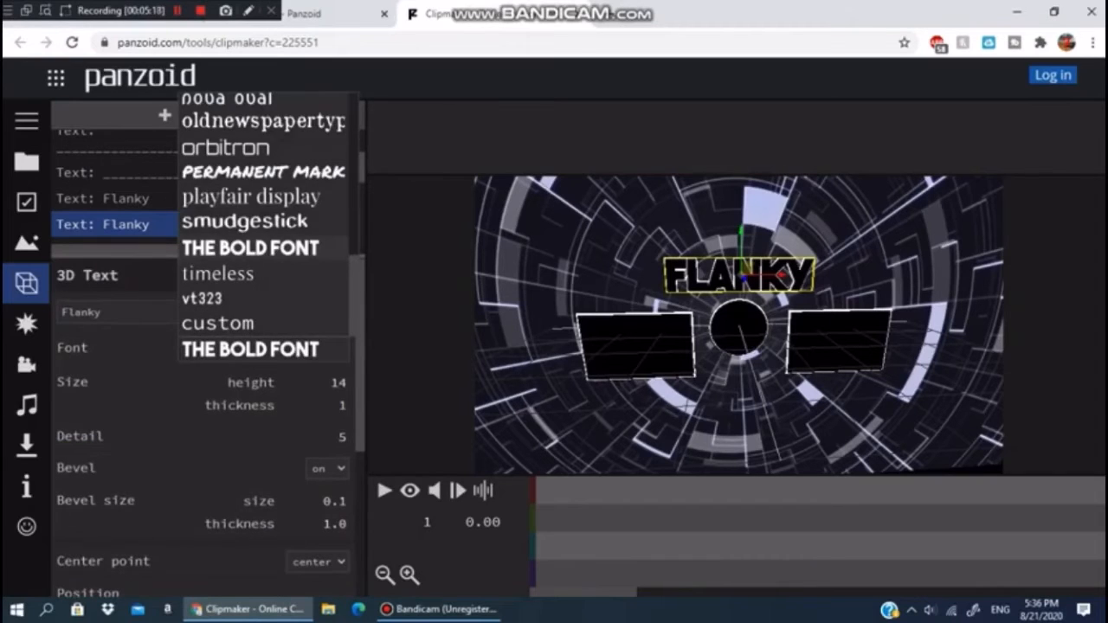
click(250, 248)
scroll(208, 415, down, 3)
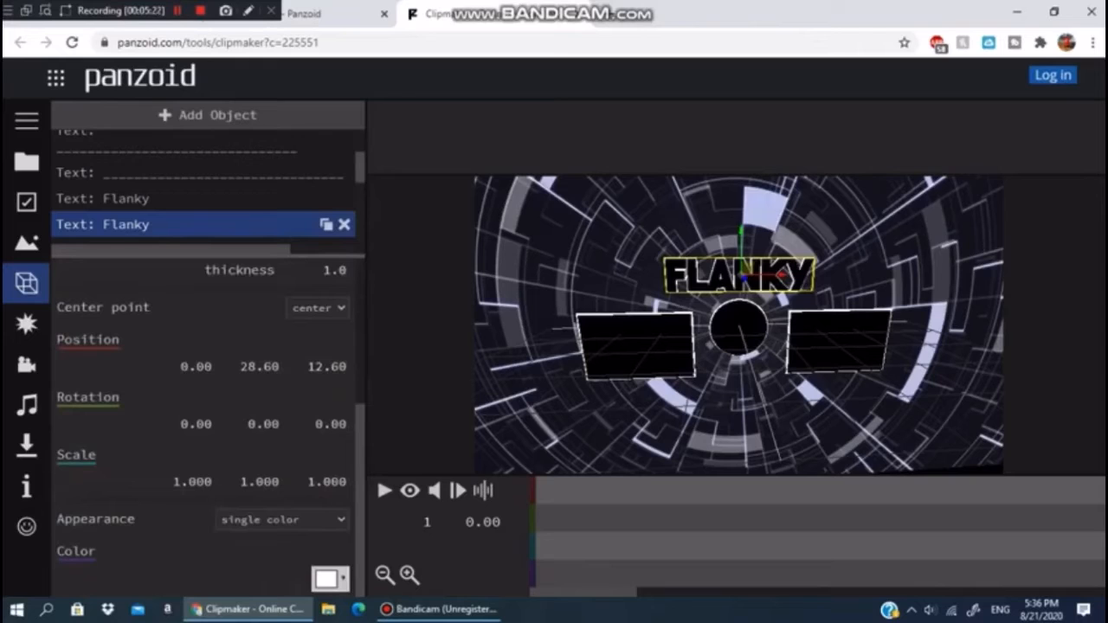
- Set the second Flanky text's color to red
click(330, 579)
click(361, 401)
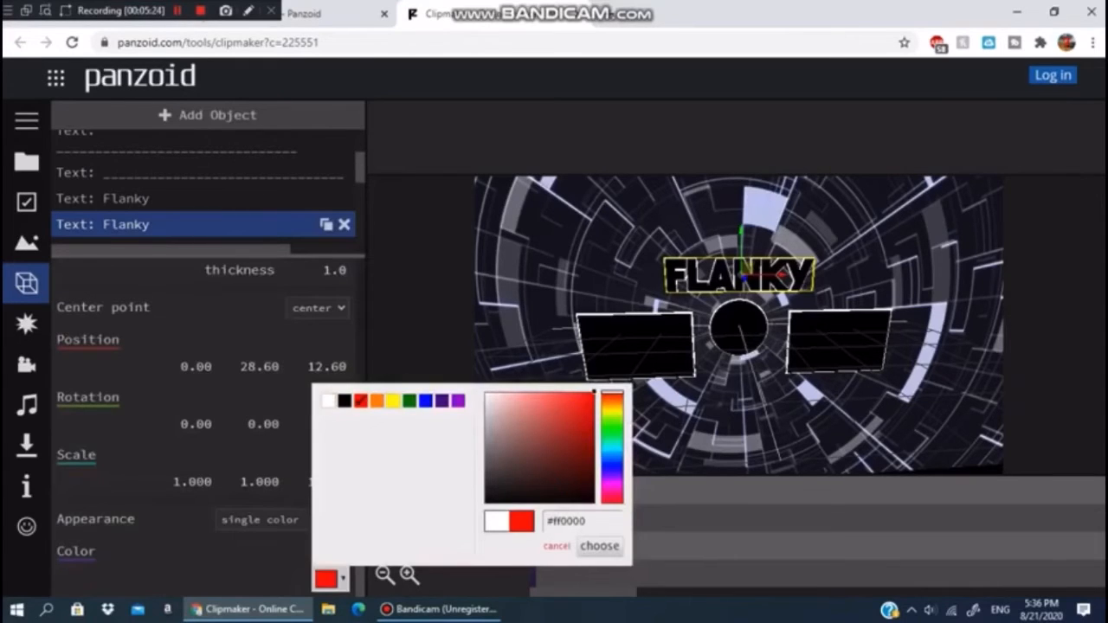
click(599, 545)
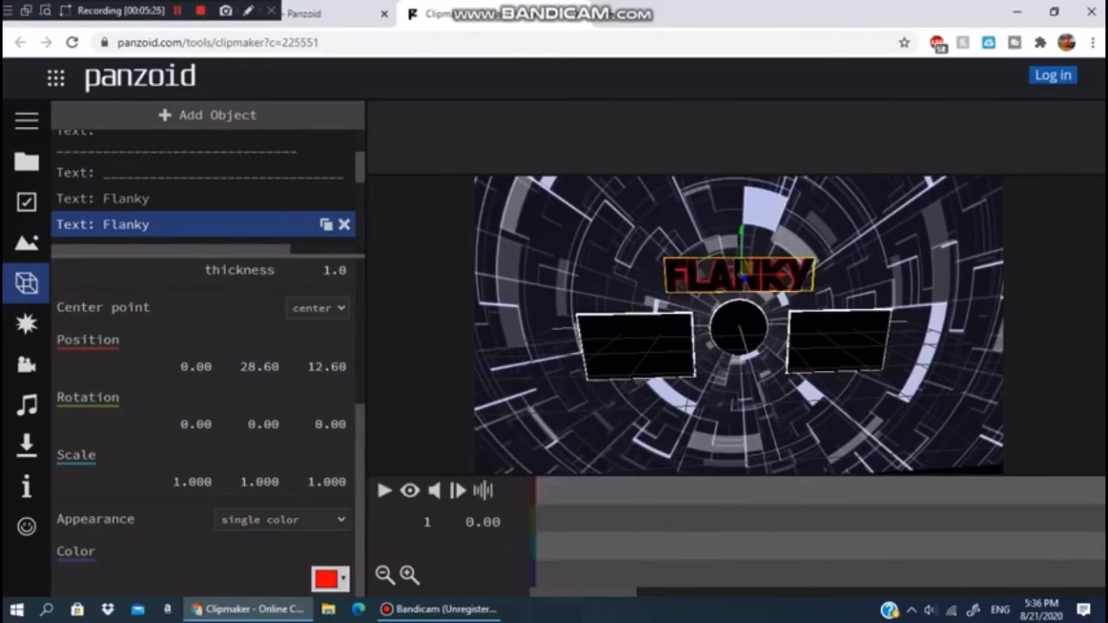
- Select the first Flanky text and set its color to white
click(130, 198)
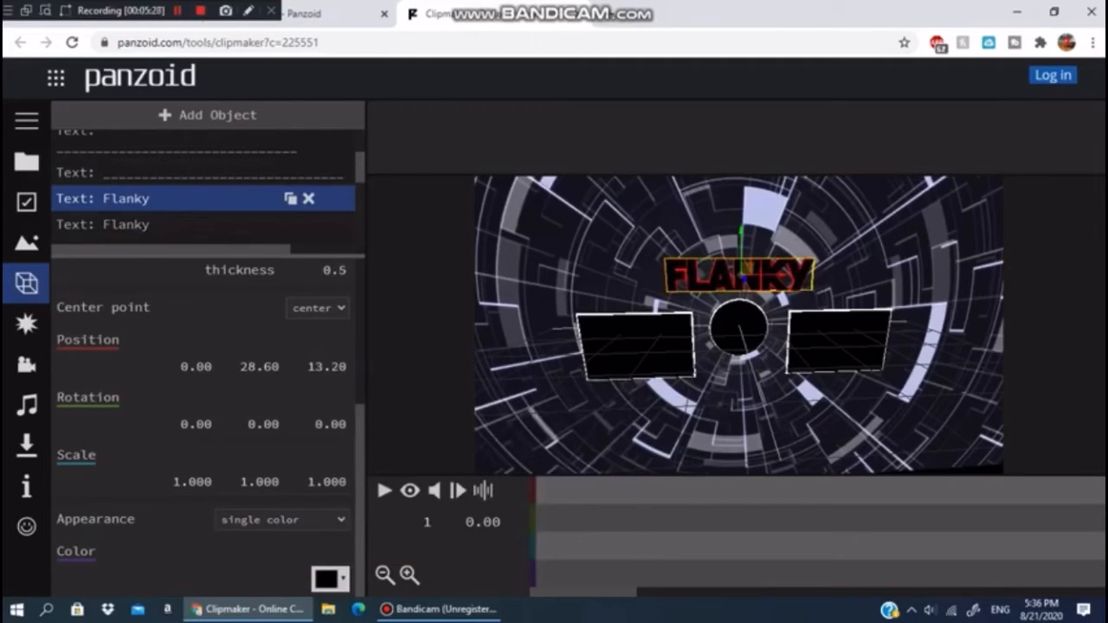
click(326, 579)
click(329, 399)
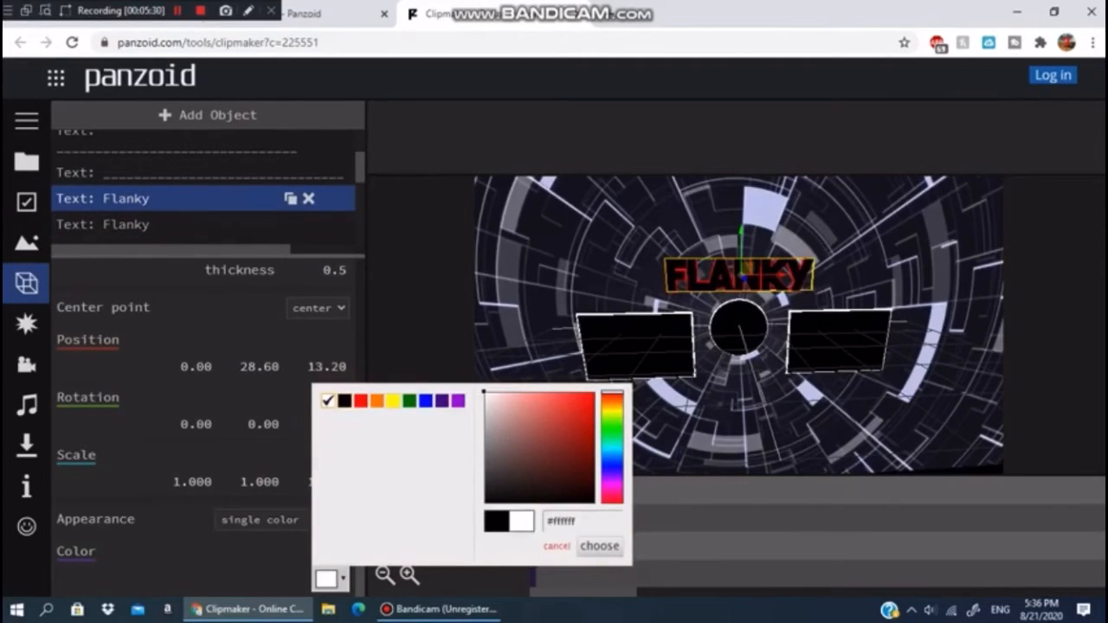
click(599, 546)
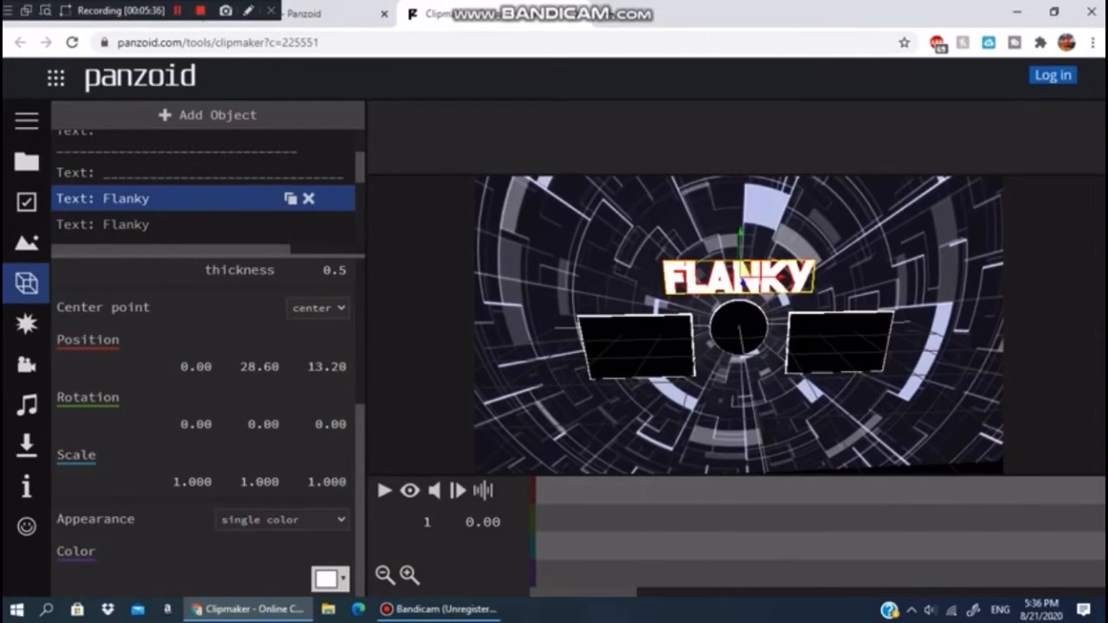
- Set the first Flanky text's color to red
click(328, 578)
click(360, 400)
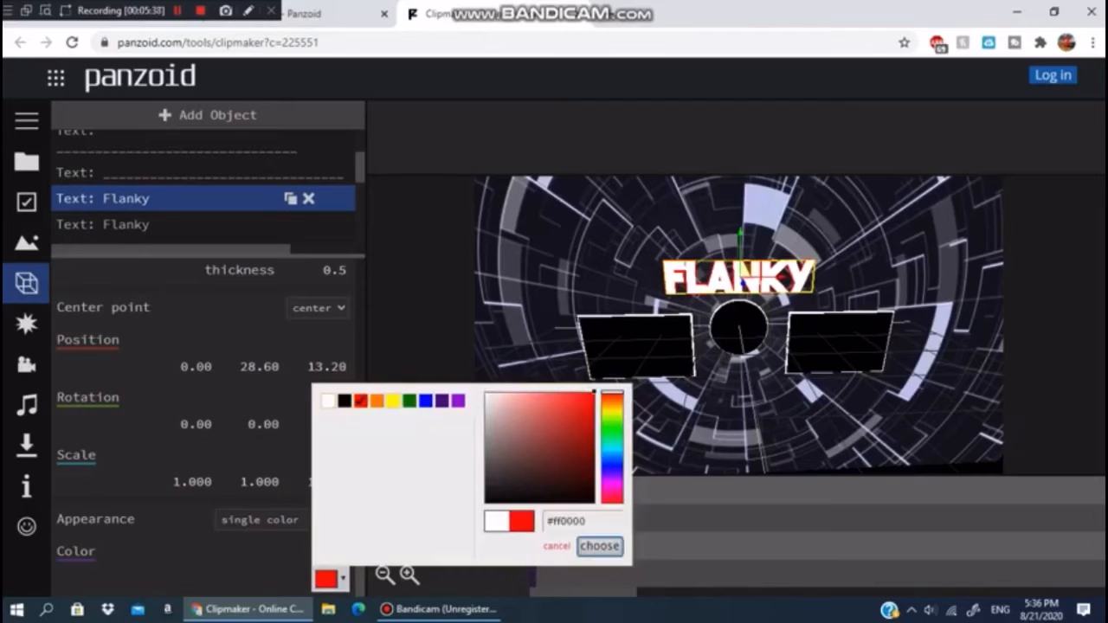
click(599, 546)
- Select the second Flanky text and set its color to white
click(102, 225)
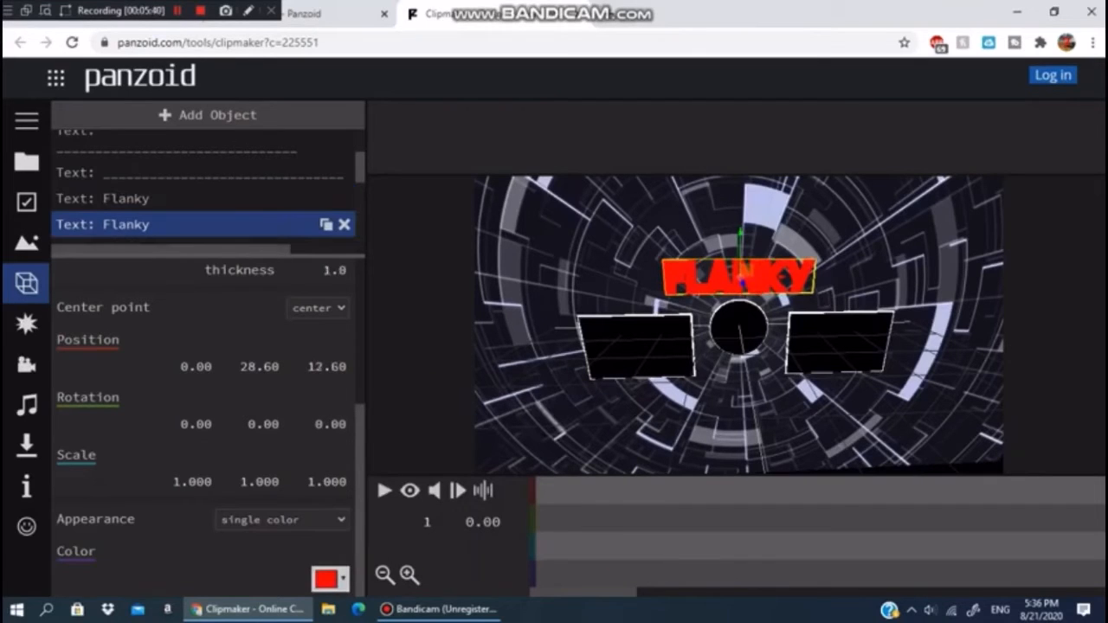
click(329, 579)
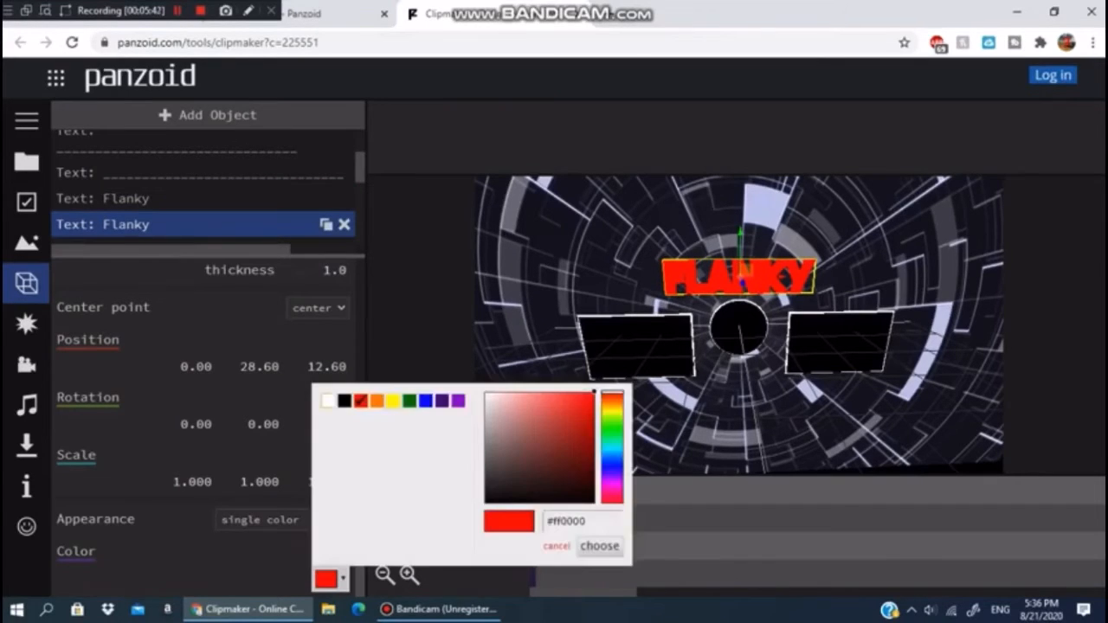
click(327, 400)
click(599, 546)
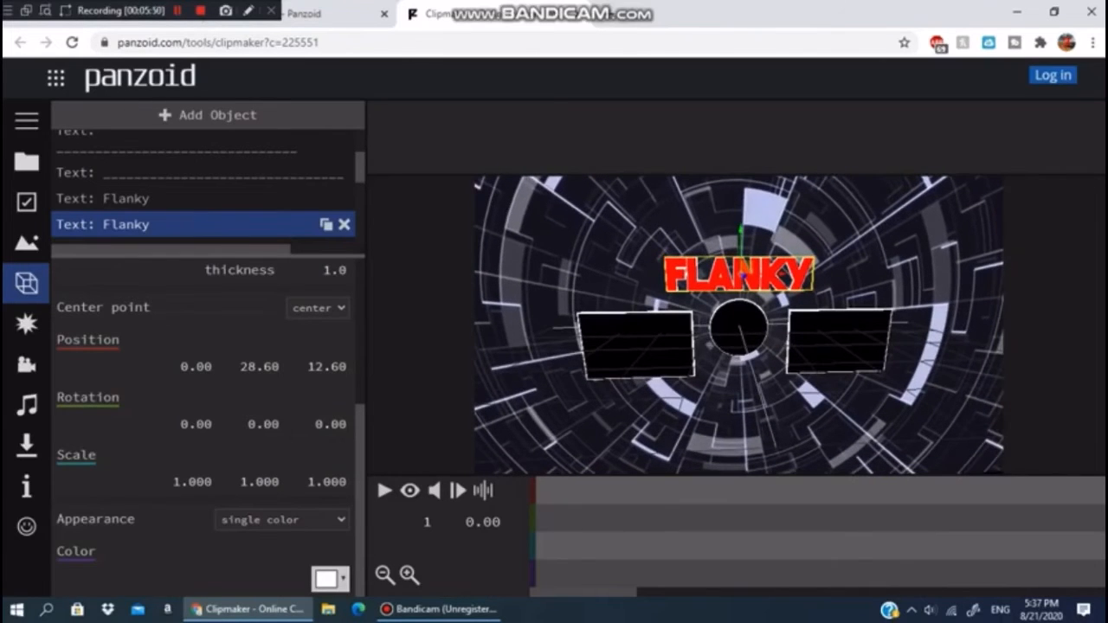
- Set the second Flanky text's font to playfair display
scroll(203, 424, up, 2)
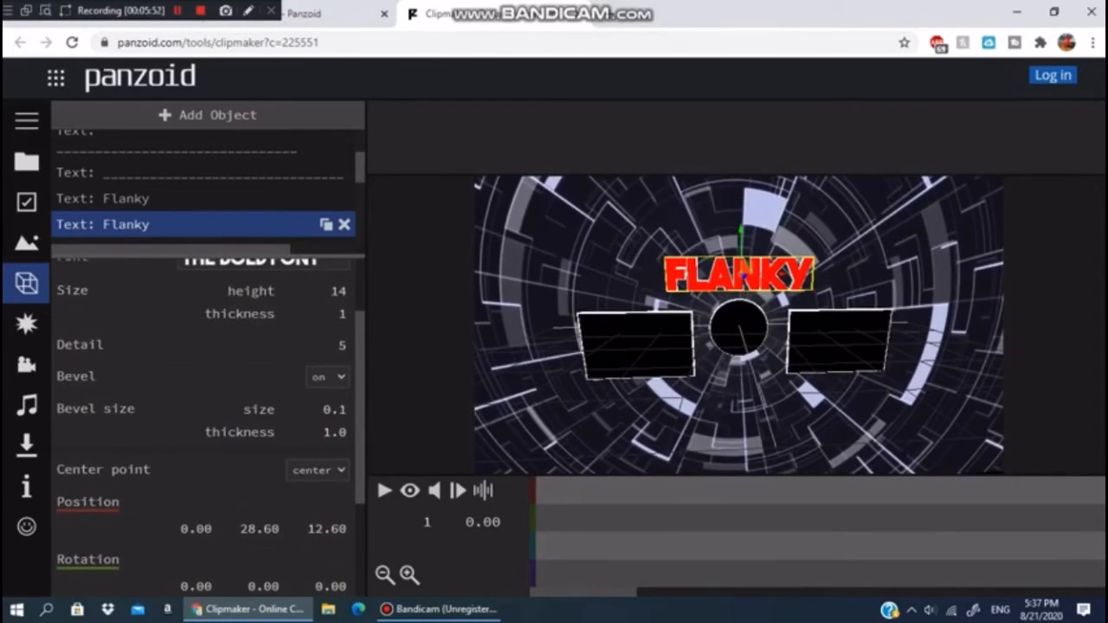
scroll(203, 424, up, 1)
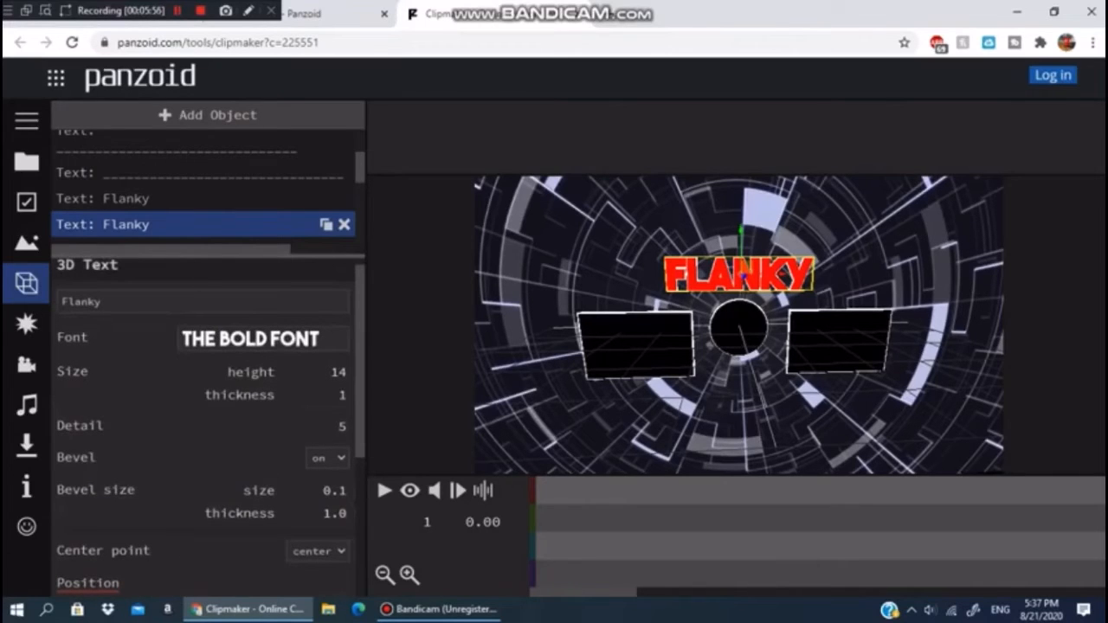
click(302, 342)
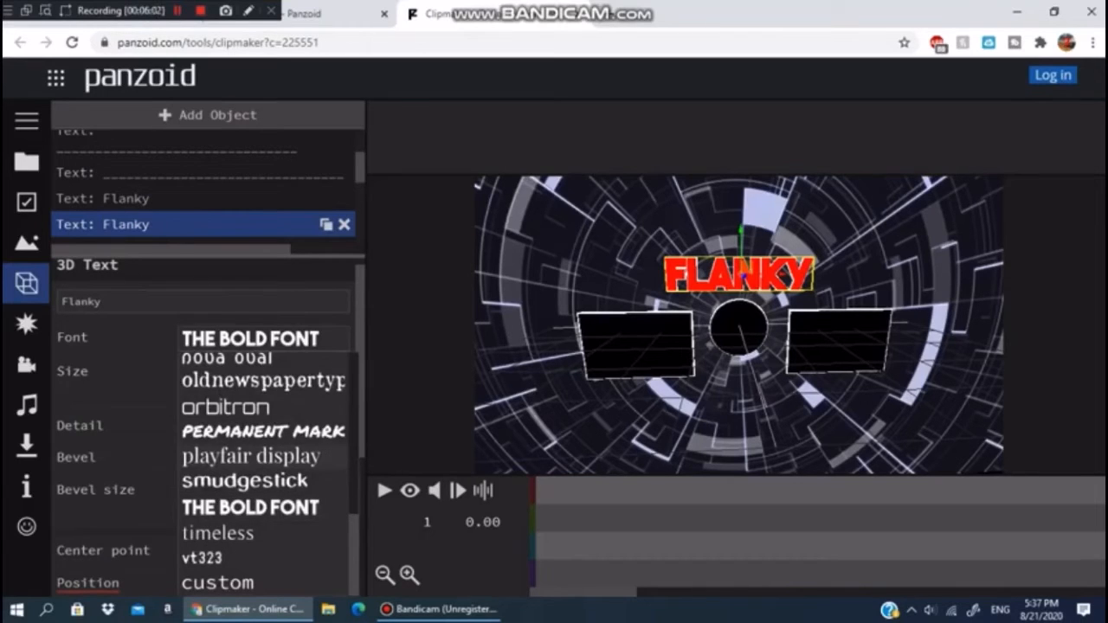
click(251, 457)
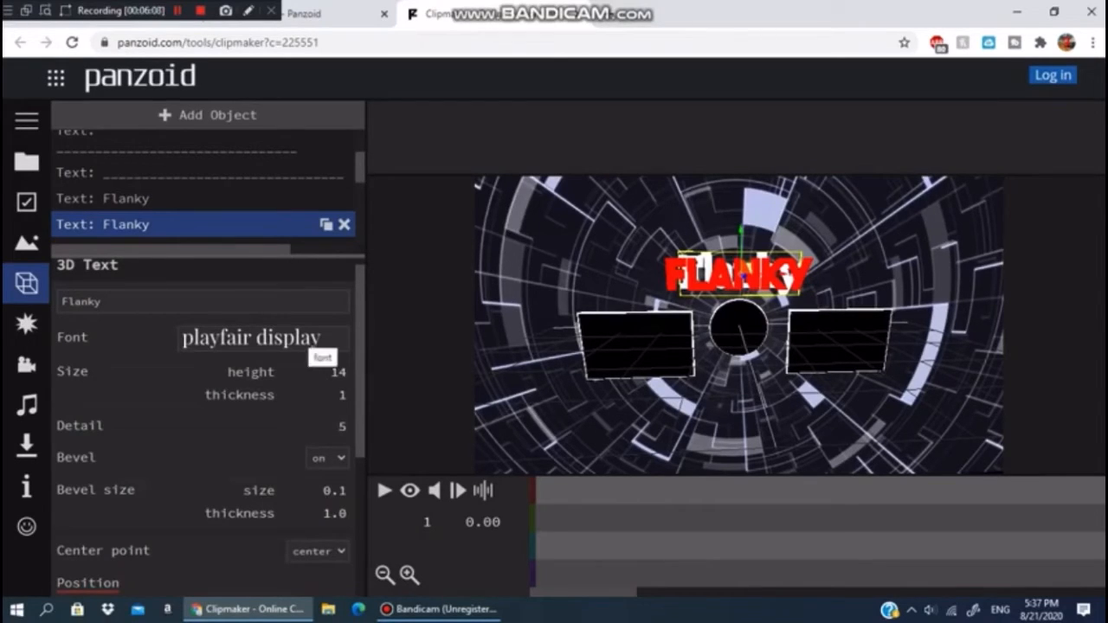
mouse_move(640, 389)
mouse_down()
mouse_move(766, 390)
mouse_move(640, 381)
mouse_up()
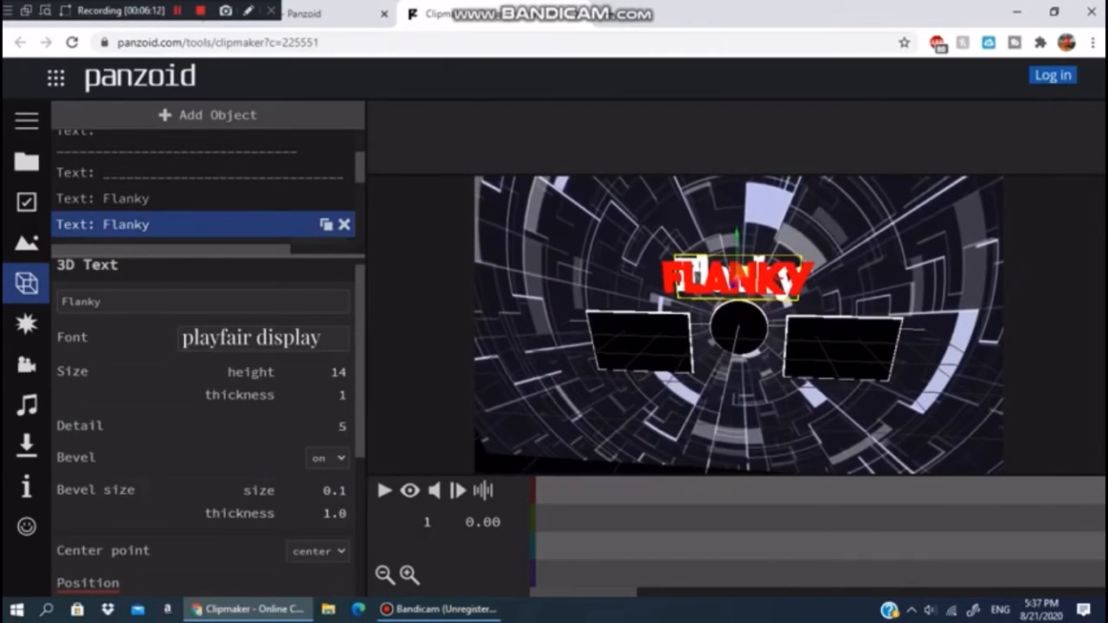
- Select the first Flanky text and try the playfair display and then permanent marker fonts on it
click(173, 199)
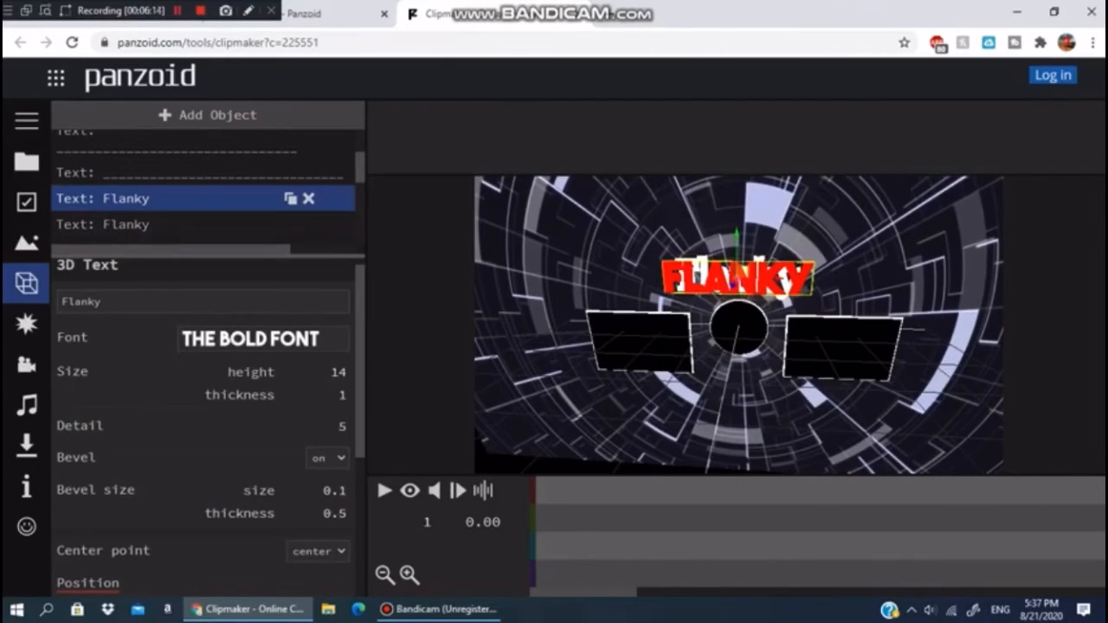
click(263, 339)
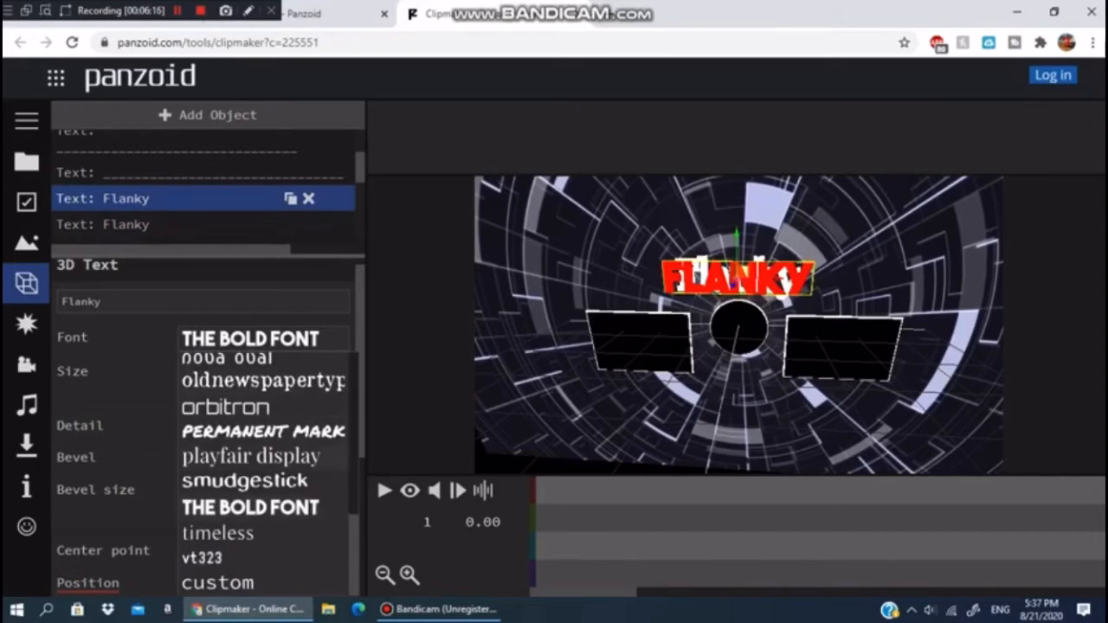
click(251, 456)
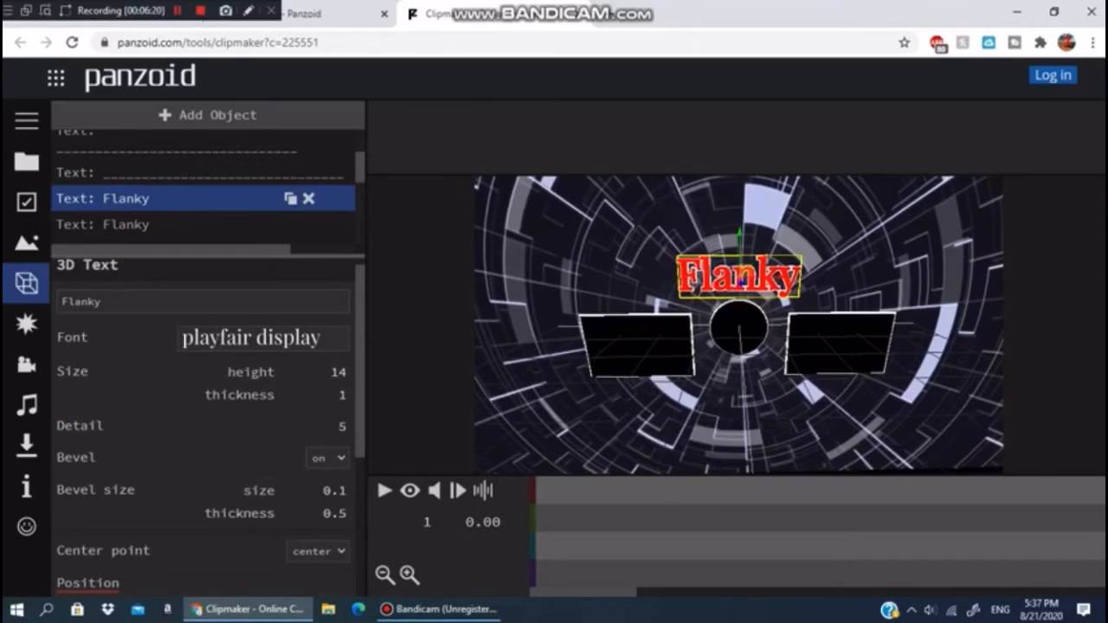
click(251, 337)
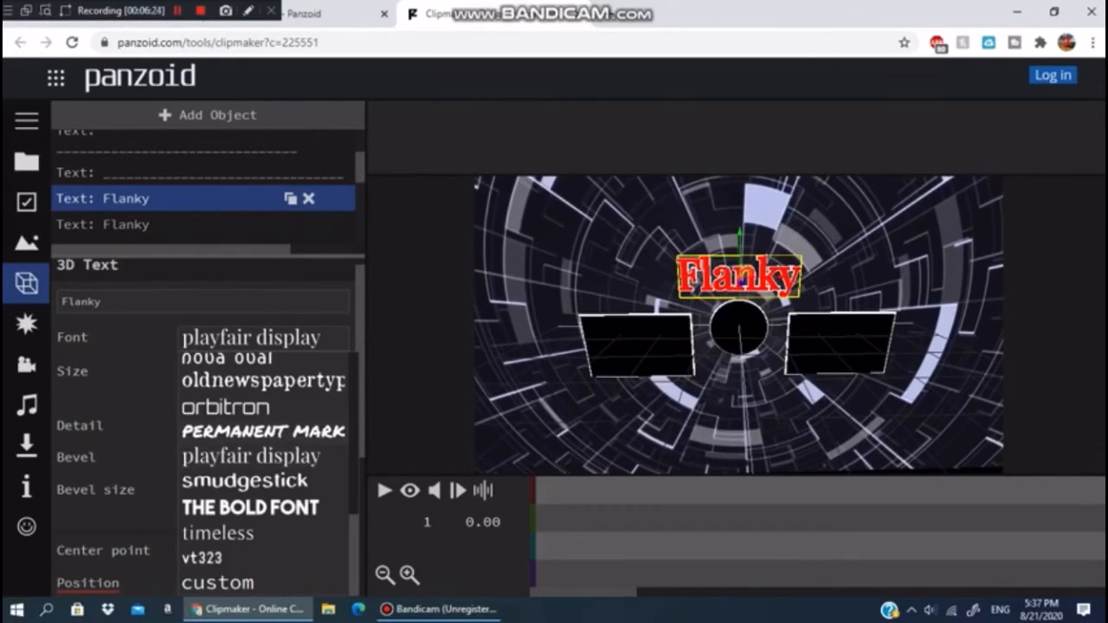
click(263, 431)
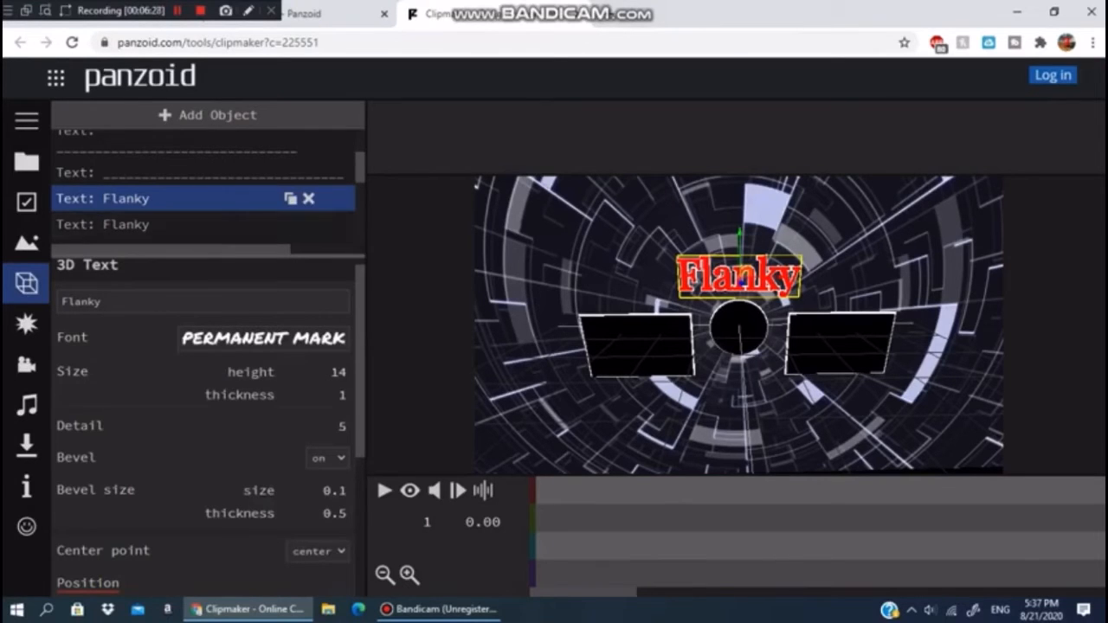
- Select the second Flanky text and set its font to permanent marker
click(205, 225)
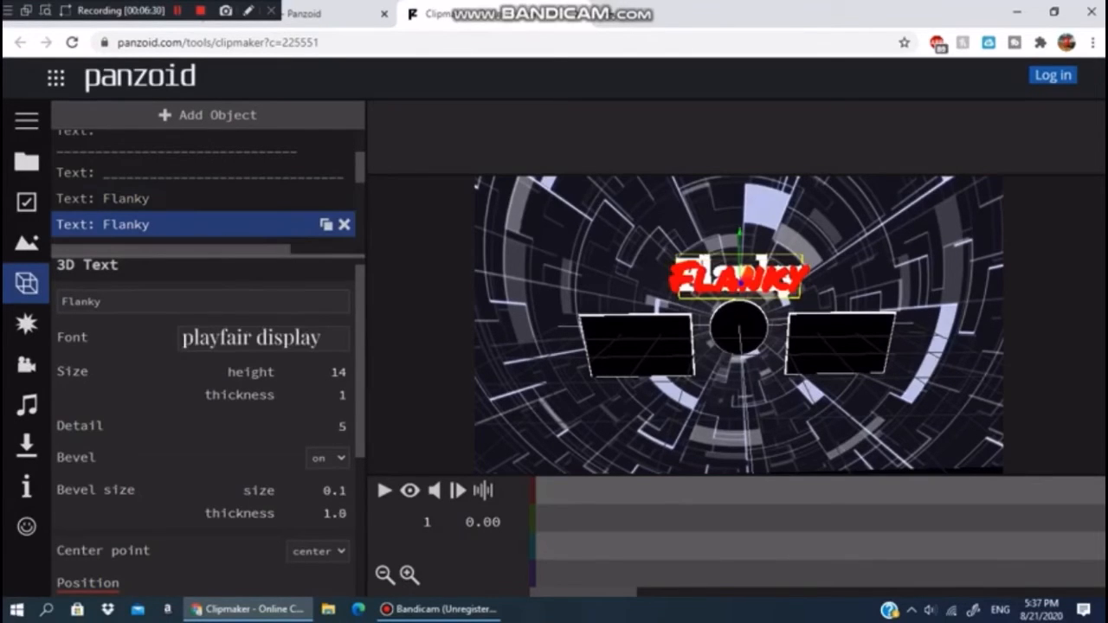
click(251, 337)
click(264, 431)
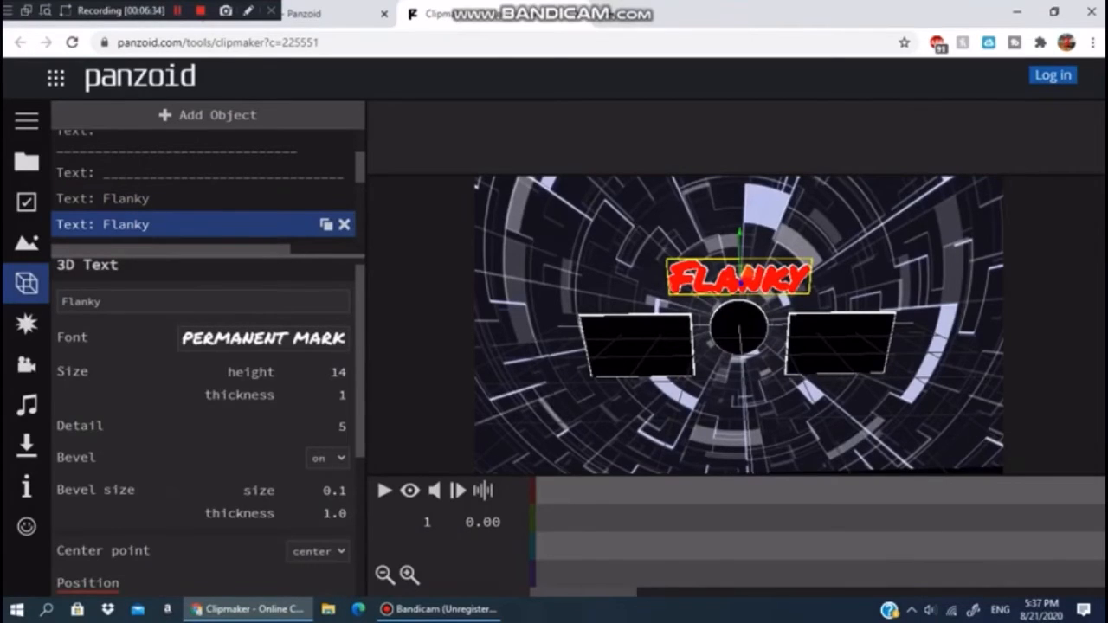
- Select the first Flanky text and set its font to lobster
click(205, 198)
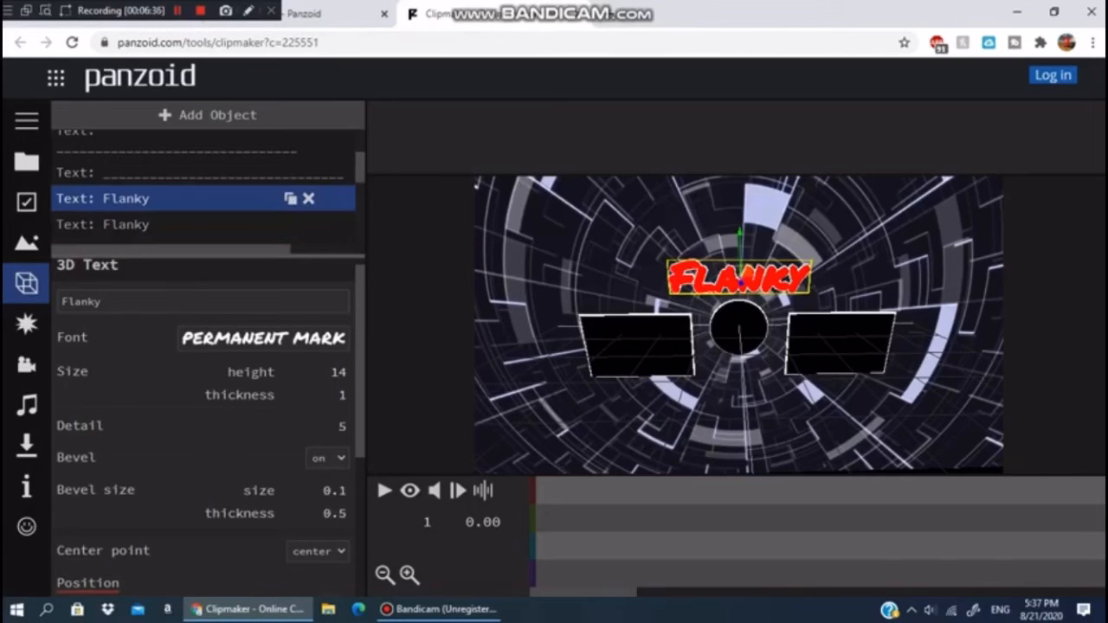
click(263, 338)
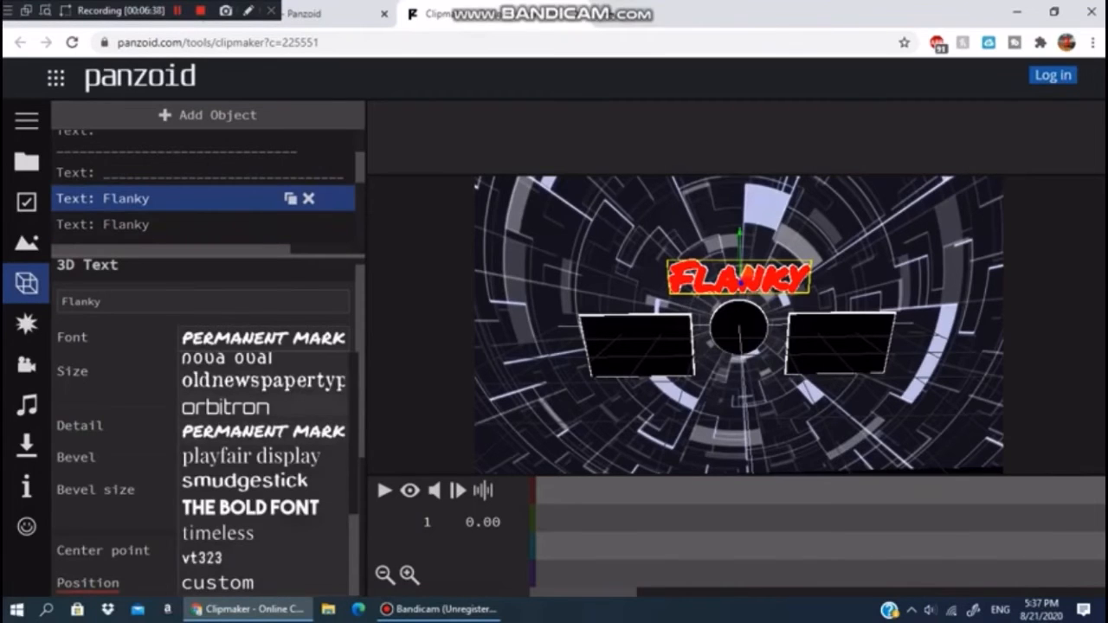
scroll(259, 407, up, 2)
click(251, 408)
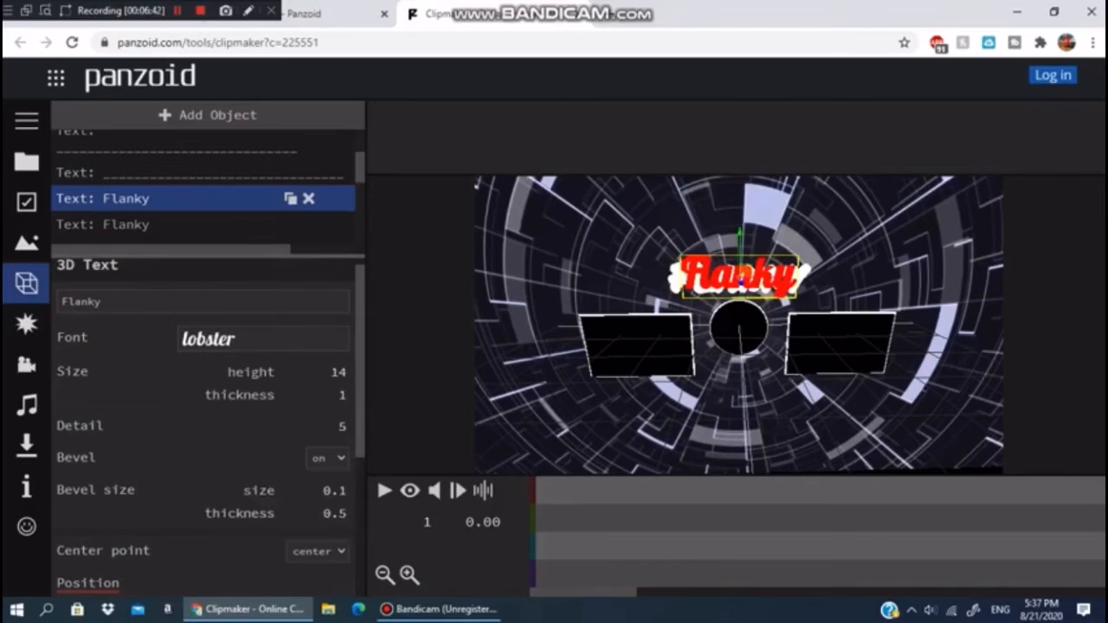
- Select the second Flanky text and set its font to lobster
click(190, 225)
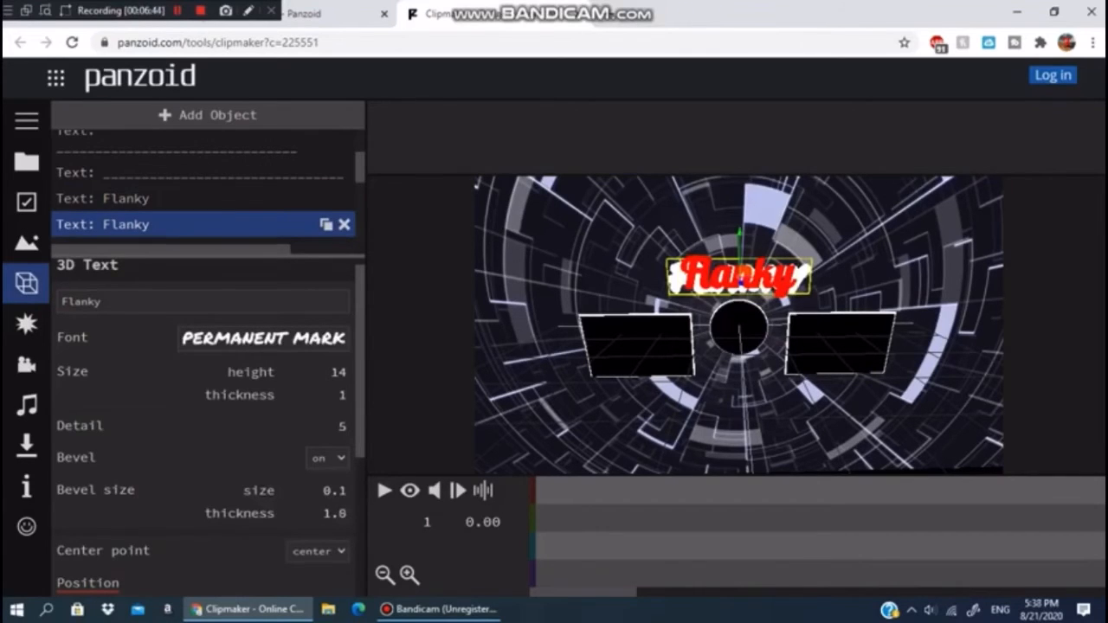
click(263, 339)
click(208, 412)
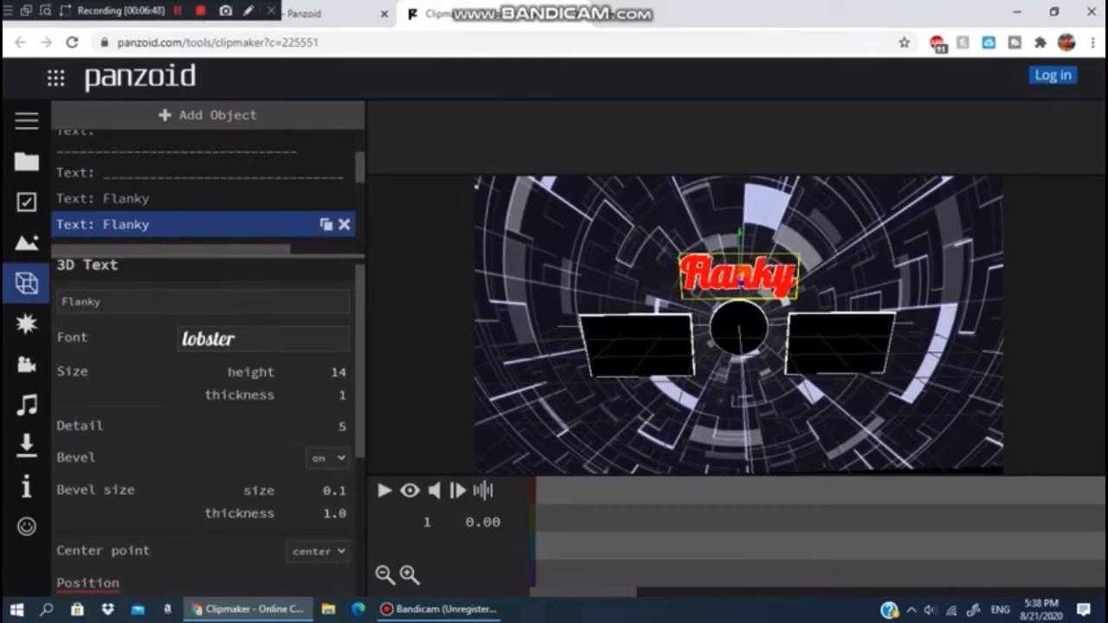
- Set the second Flanky text's font to hamburgerheaven
scroll(739, 325, up, 3)
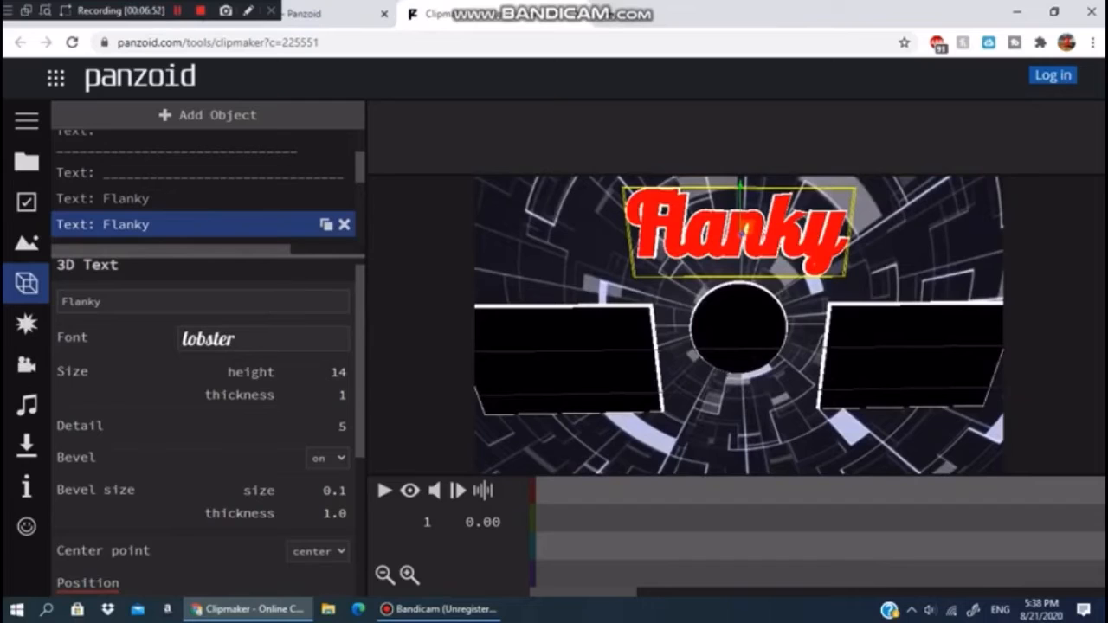
click(264, 338)
scroll(263, 468, up, 1)
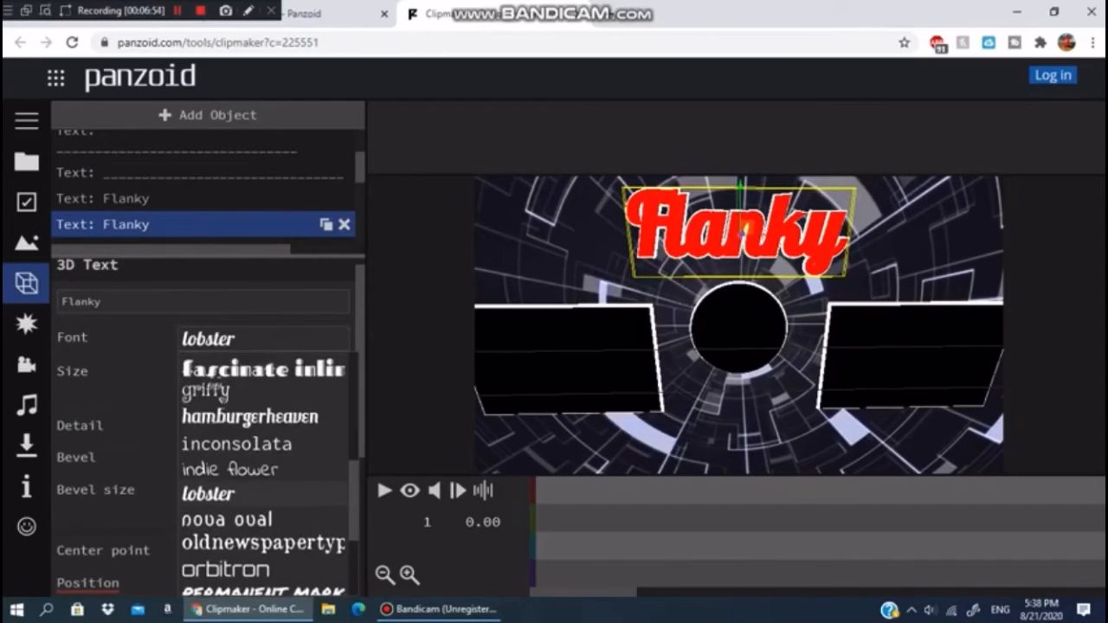
click(250, 416)
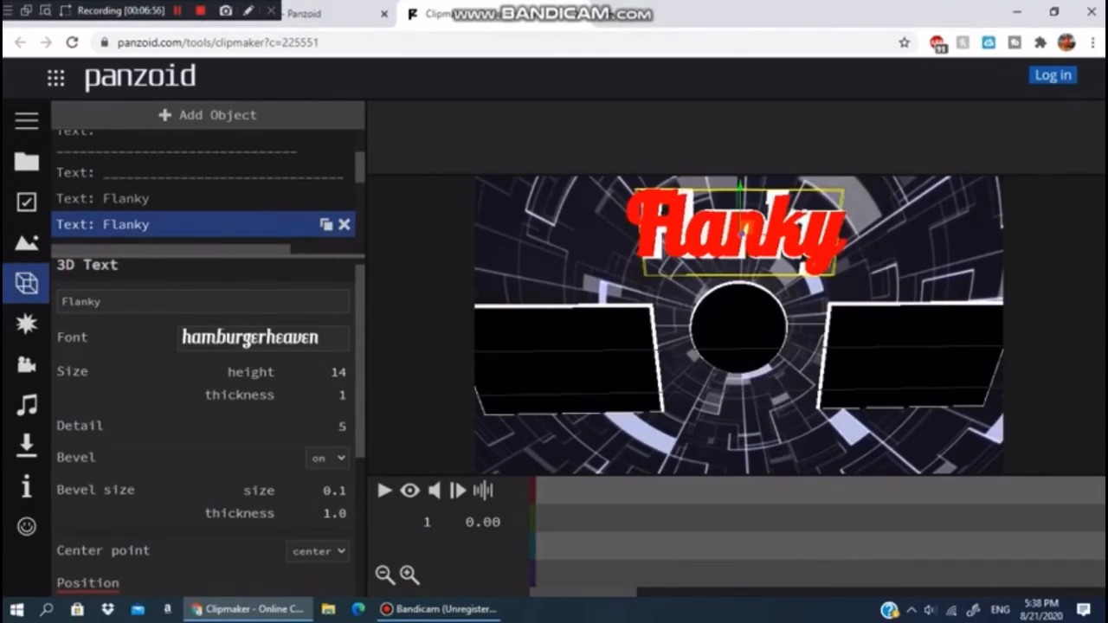
- Select the first Flanky text and set its font to hamburgerheaven
click(156, 199)
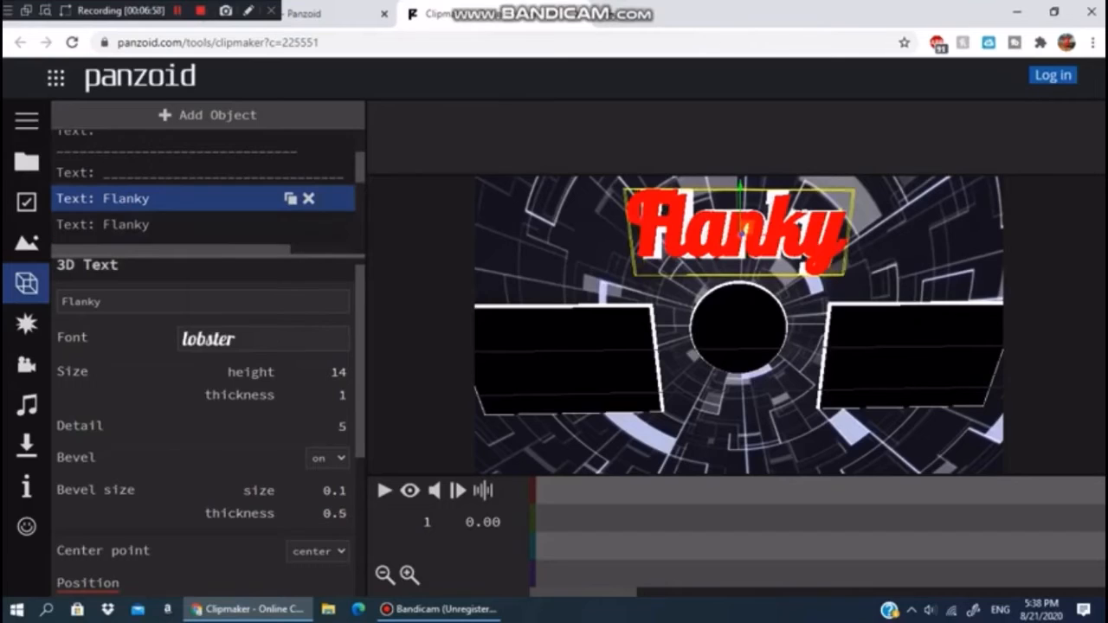
click(264, 339)
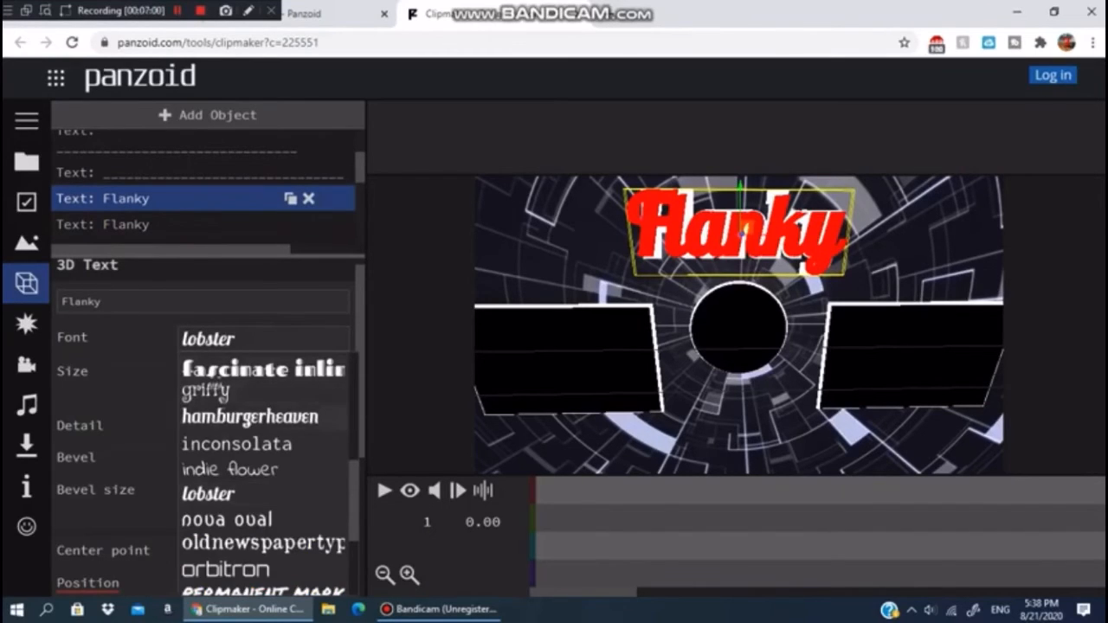
click(250, 418)
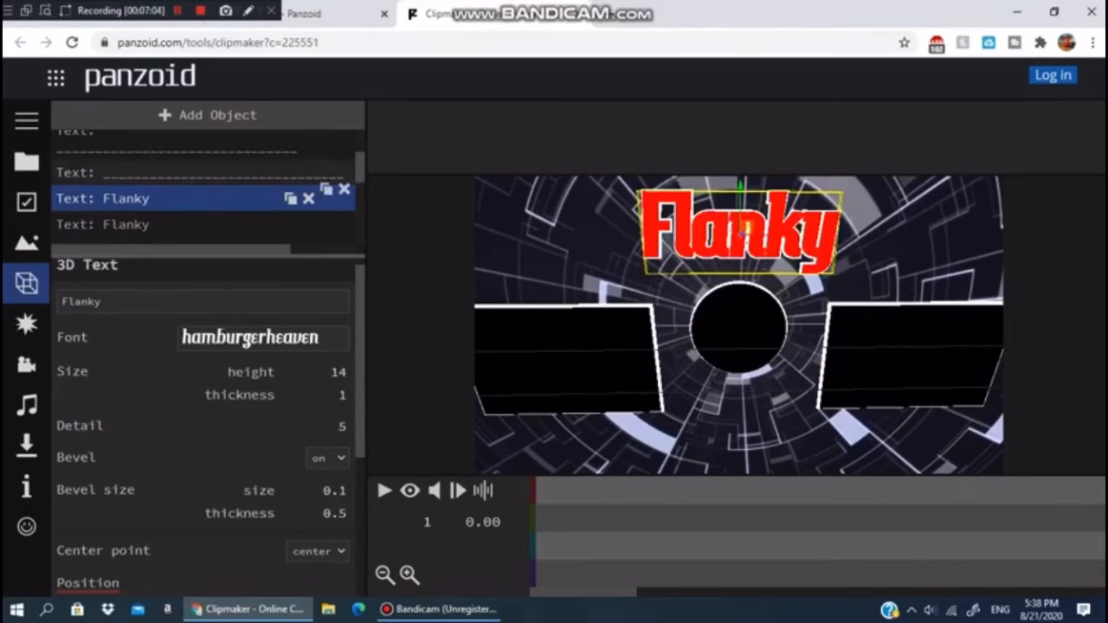
- Set the first Flanky text's font to lobster
click(263, 338)
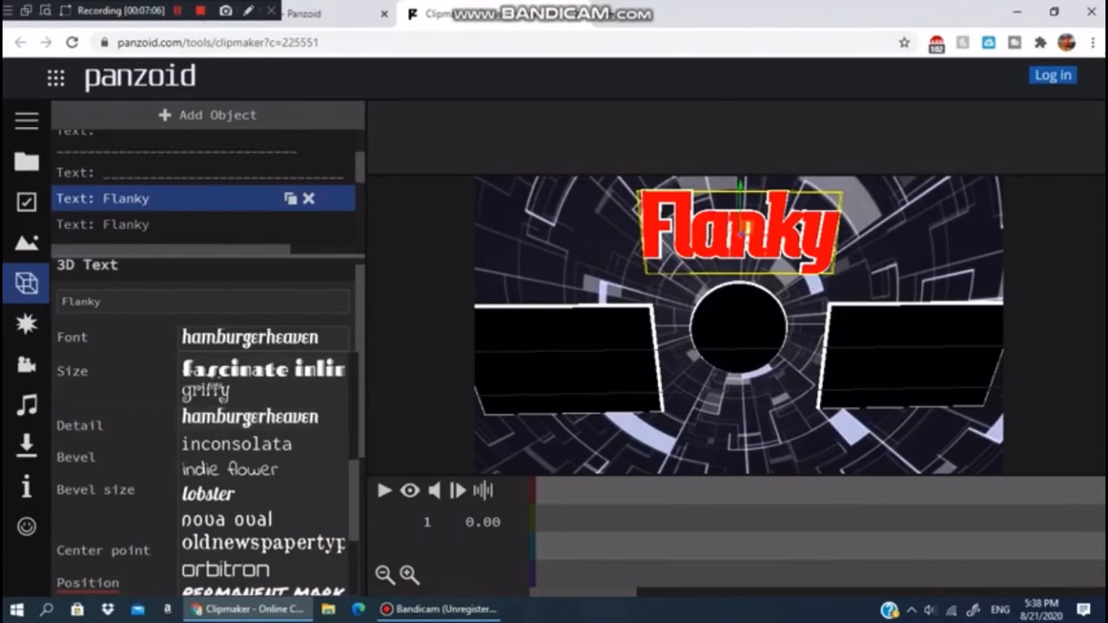
scroll(264, 467, down, 1)
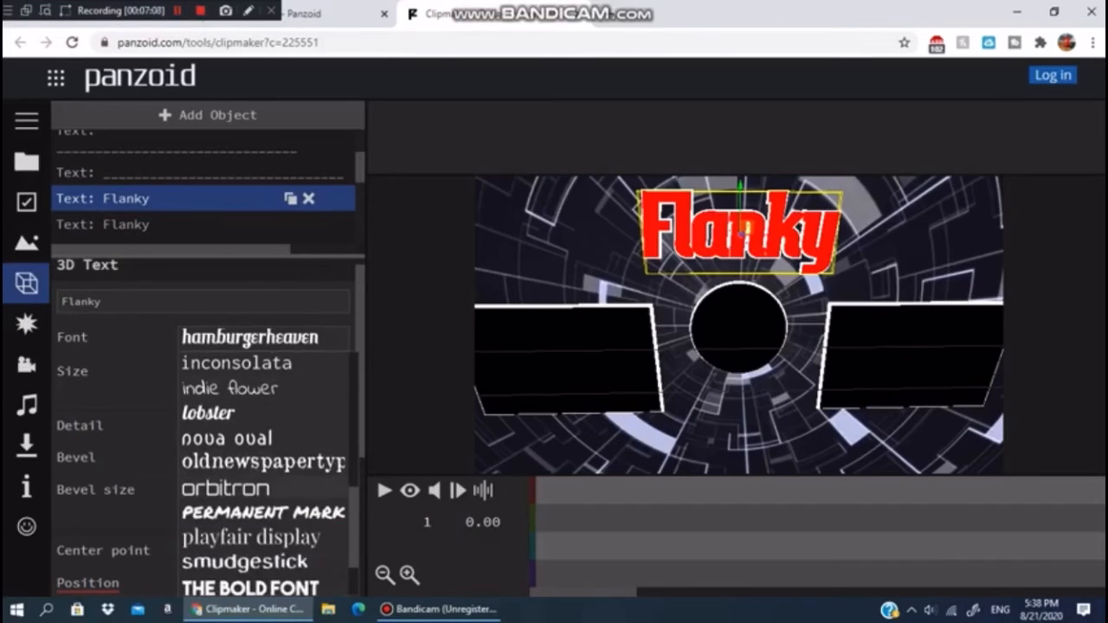
click(208, 412)
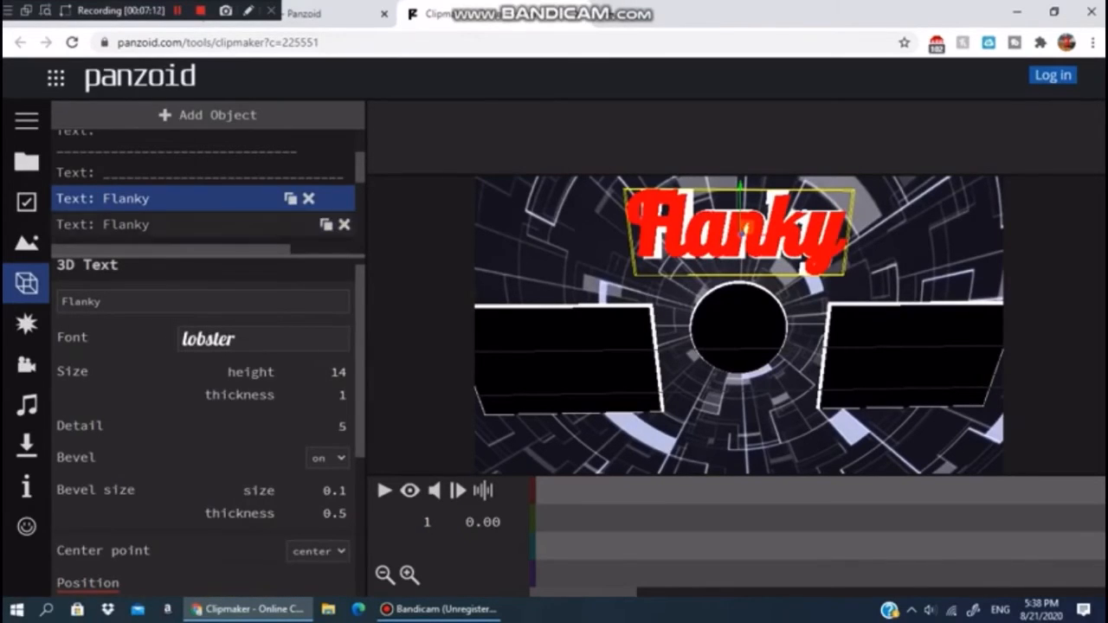
- Select the second Flanky text and set its font to lobster
click(203, 225)
click(263, 338)
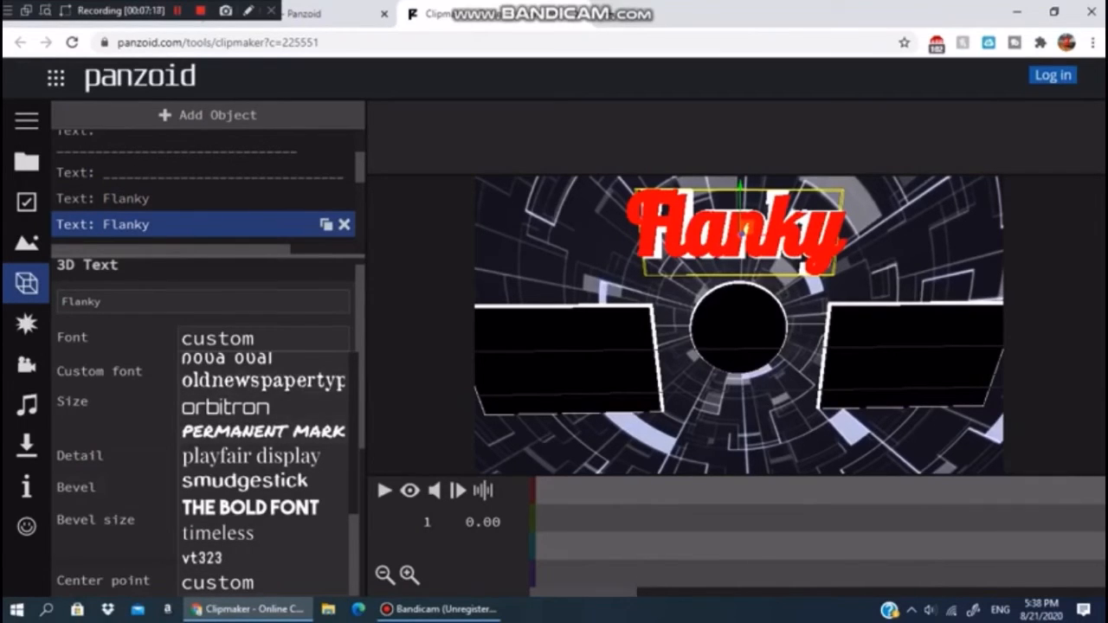
scroll(264, 467, up, 1)
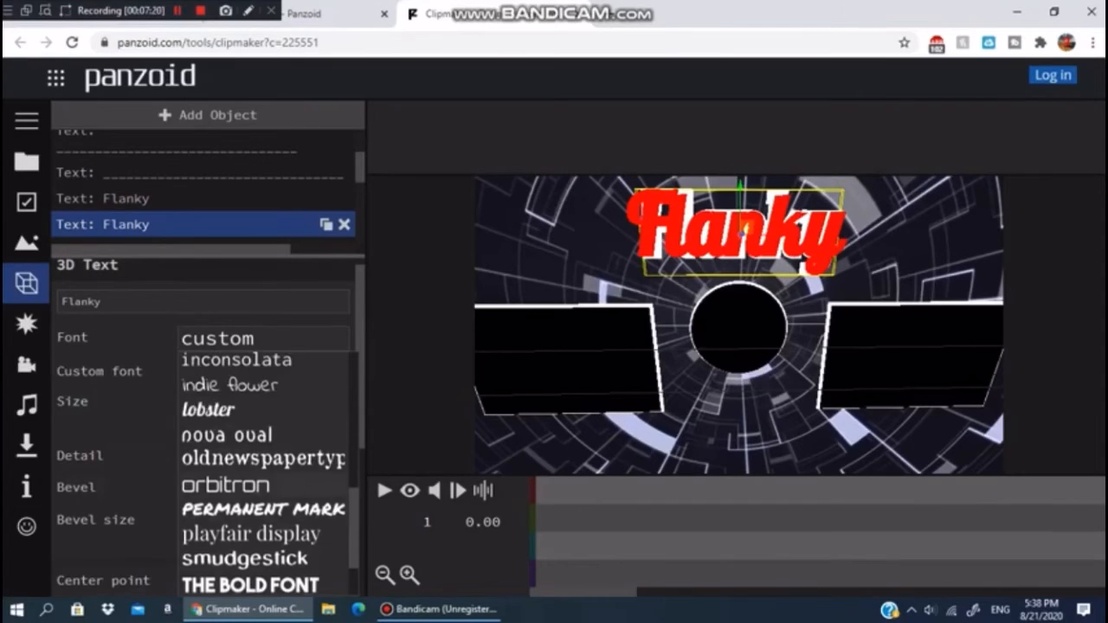
click(208, 412)
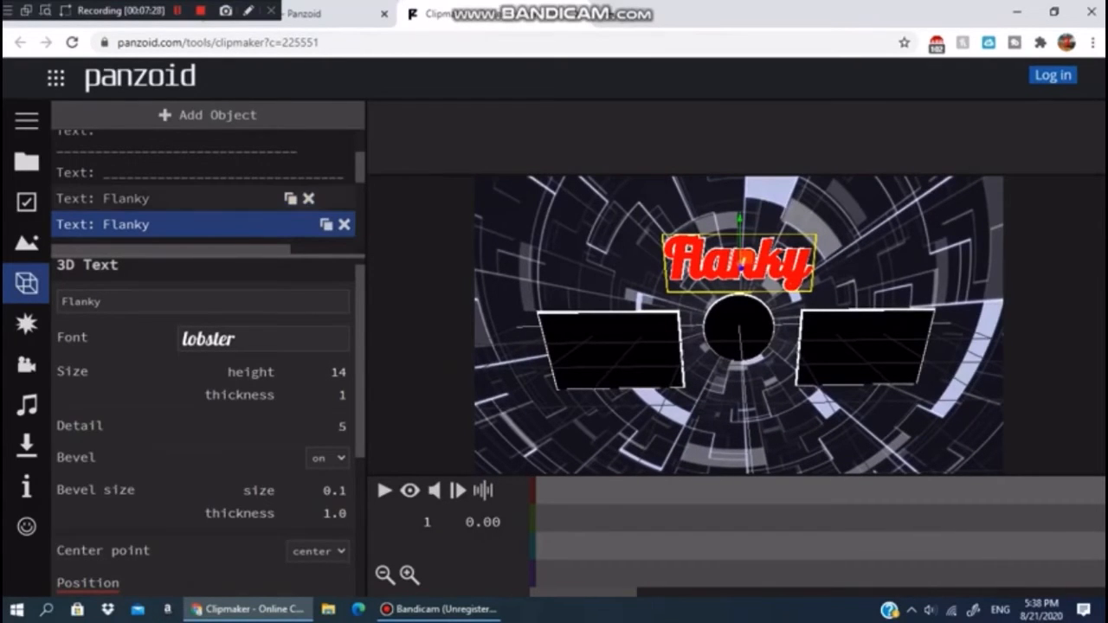
- Set the second Flanky text's bevel thickness to 2
click(173, 199)
click(173, 226)
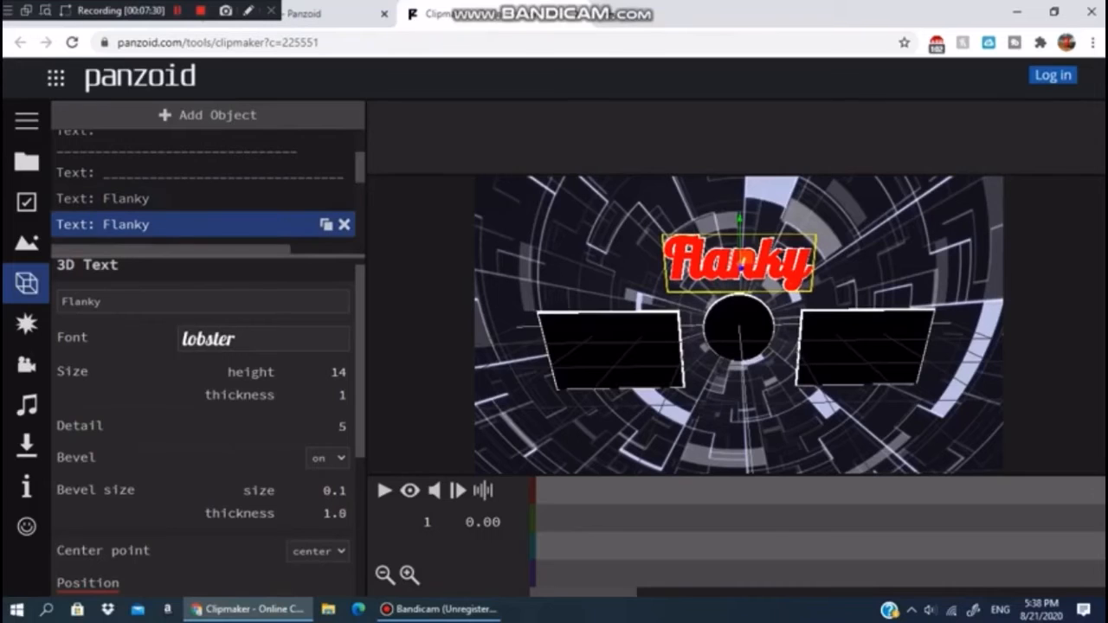
scroll(208, 424, down, 3)
scroll(208, 424, down, 1)
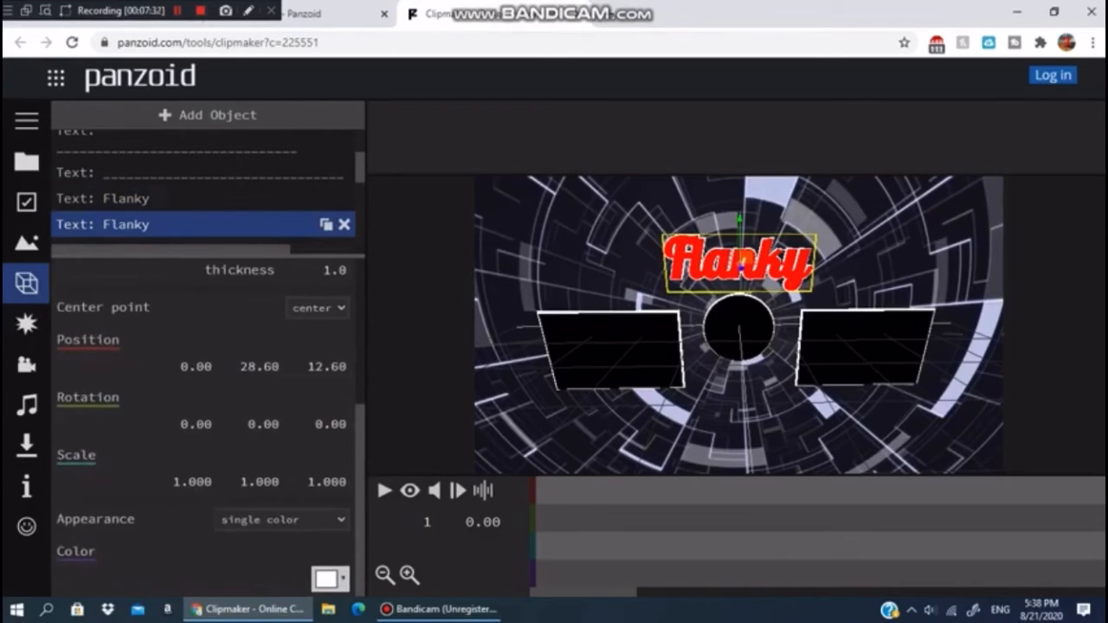
scroll(208, 425, up, 2)
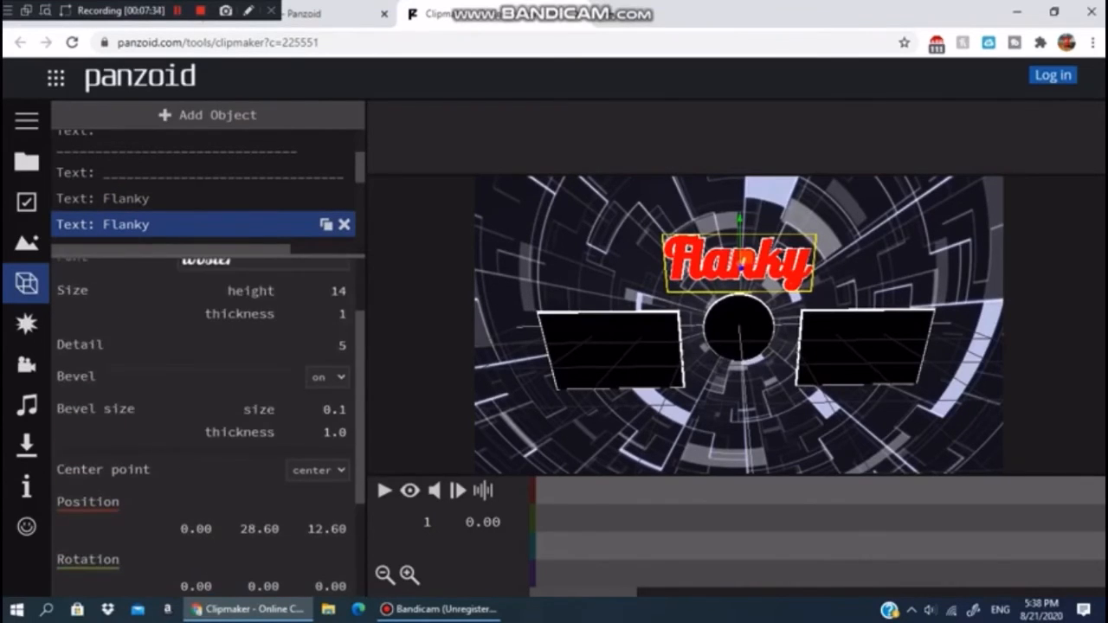
click(331, 432)
click(331, 432)
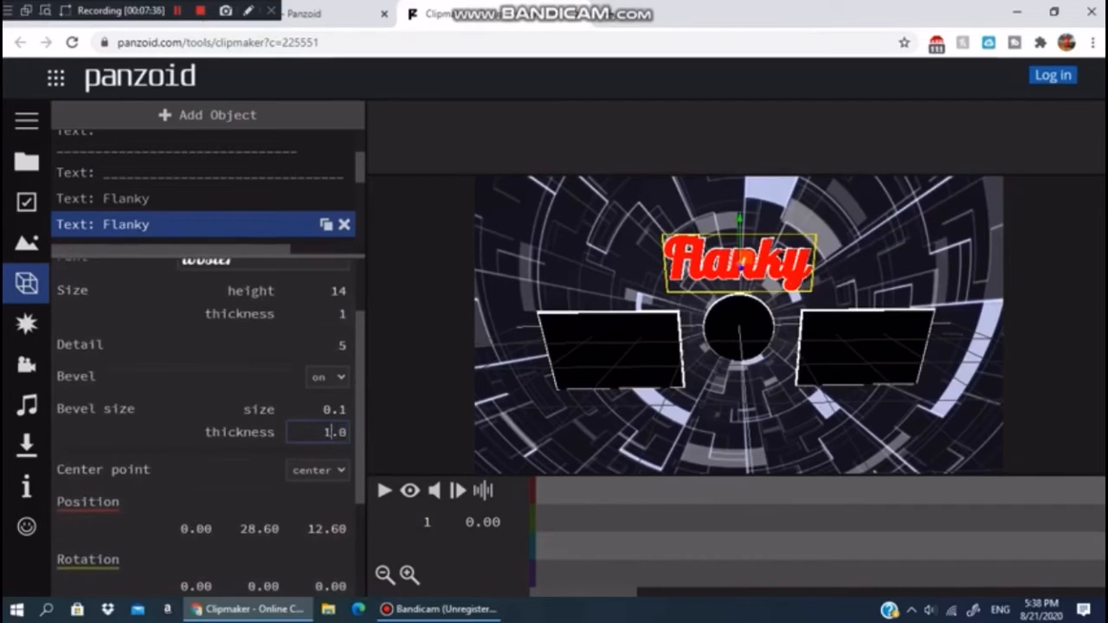
key(BackSpace)
text(2)
key(Return)
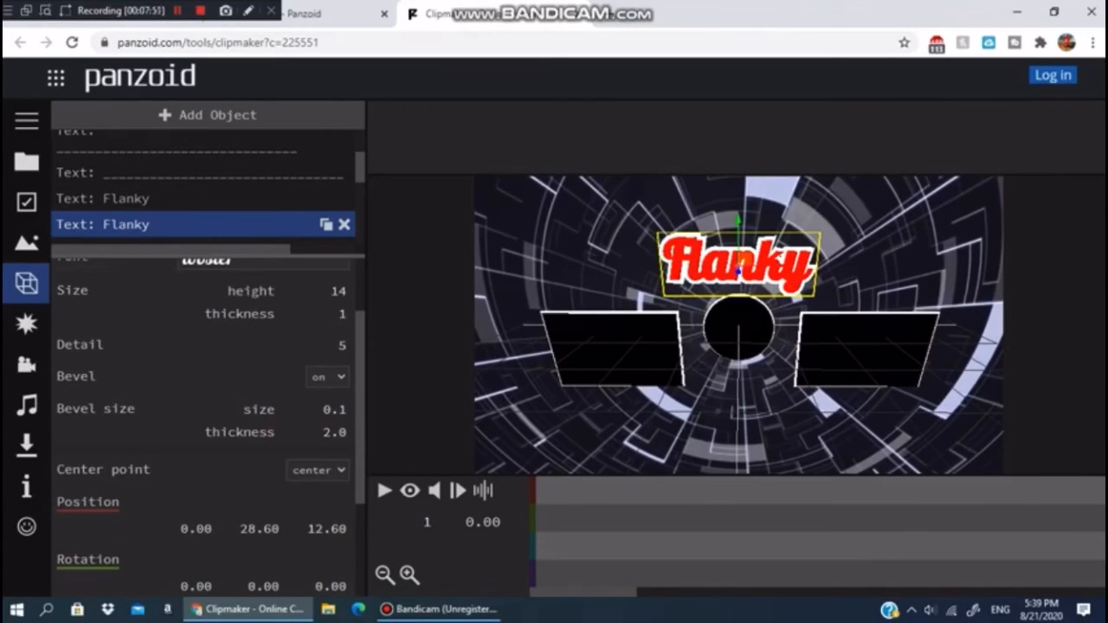
- Play back the clip to preview it, then pause
click(409, 491)
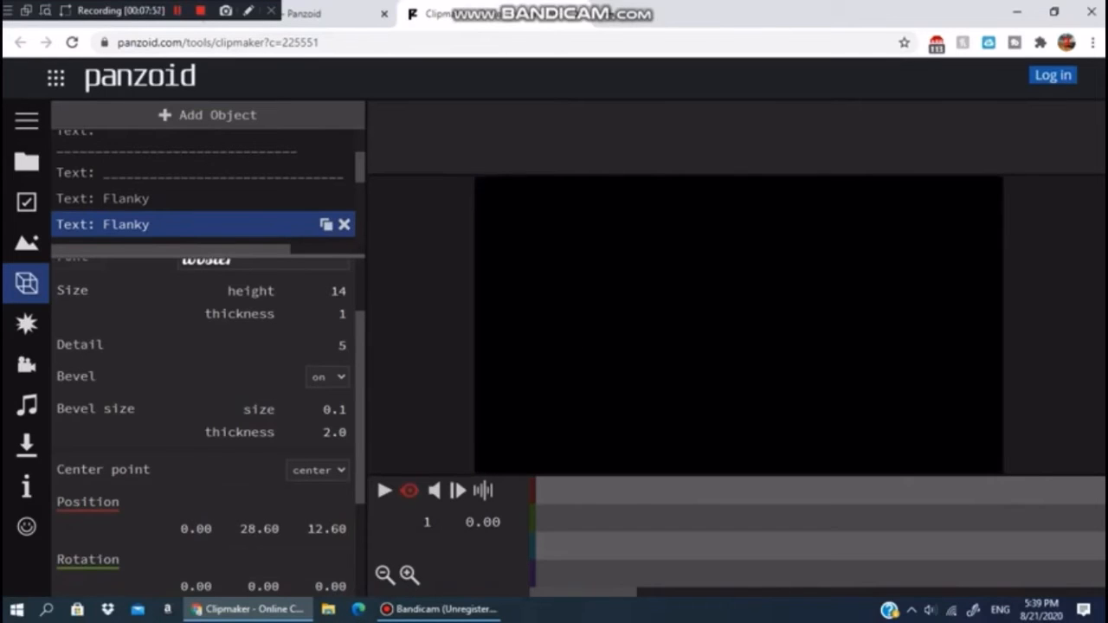
key(space)
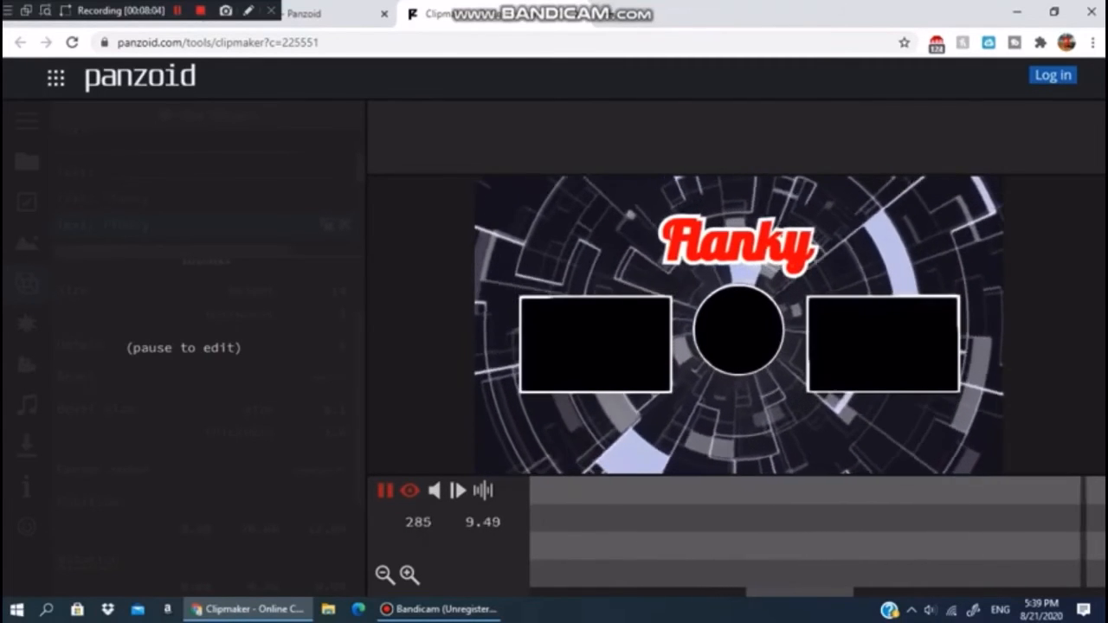
key(space)
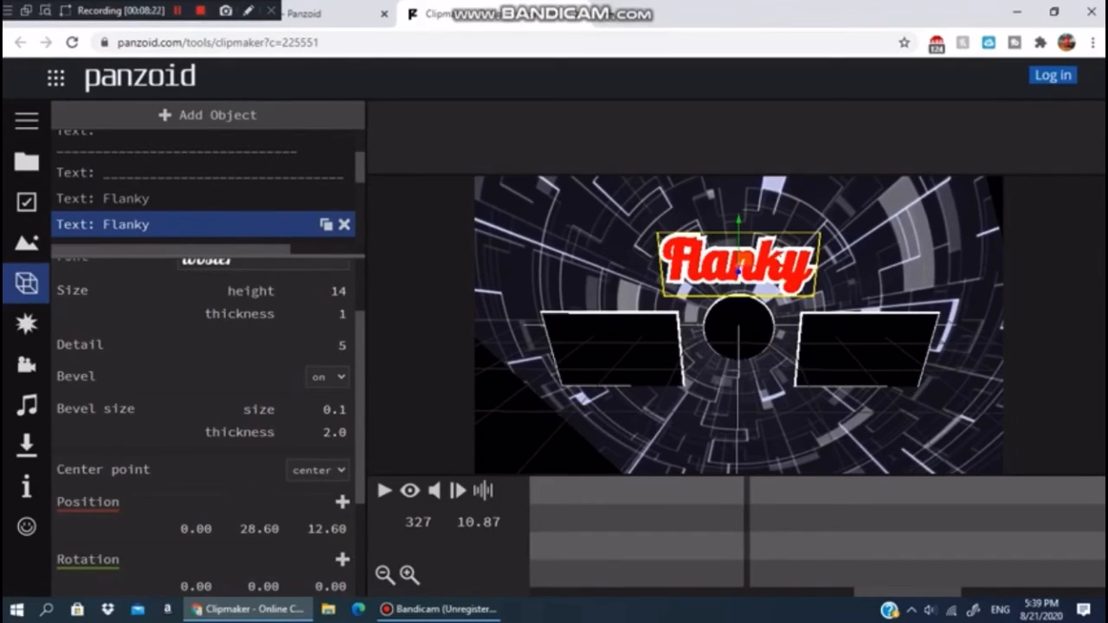
- Select the first Flanky text and set its color to black
mouse_move(739, 347)
mouse_down()
mouse_move(833, 348)
mouse_move(870, 365)
mouse_move(735, 365)
mouse_up()
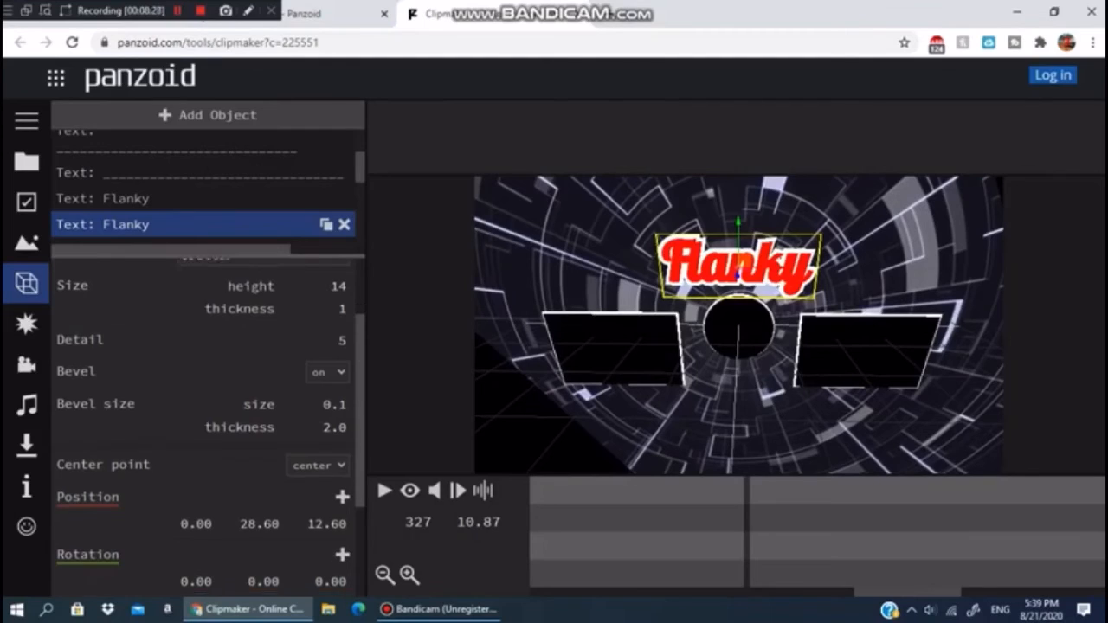
scroll(207, 389, down, 2)
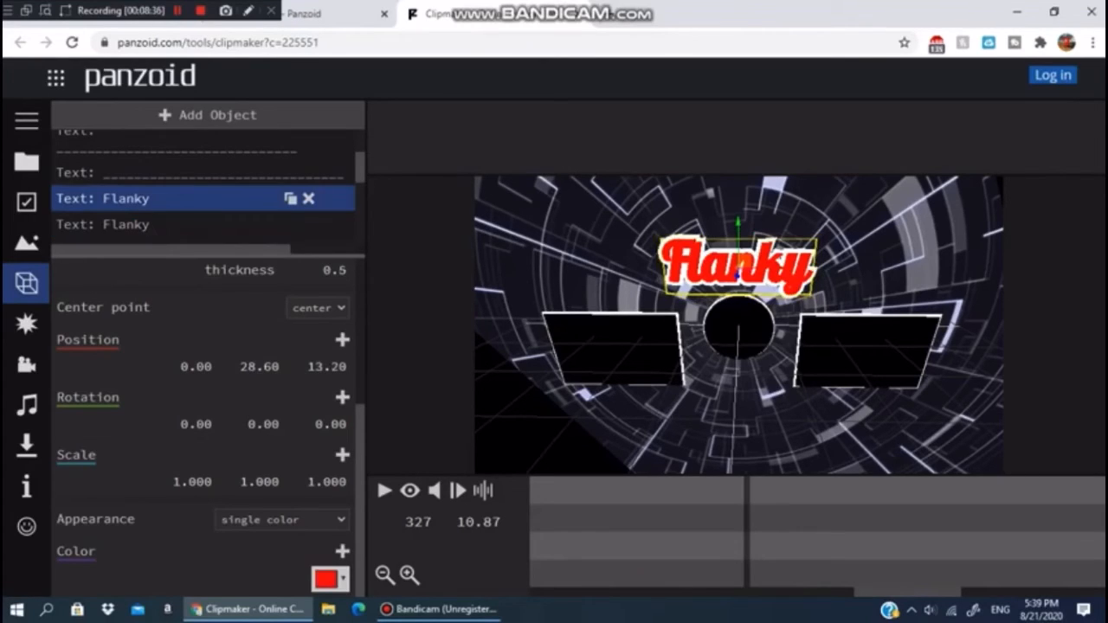
click(330, 580)
click(344, 401)
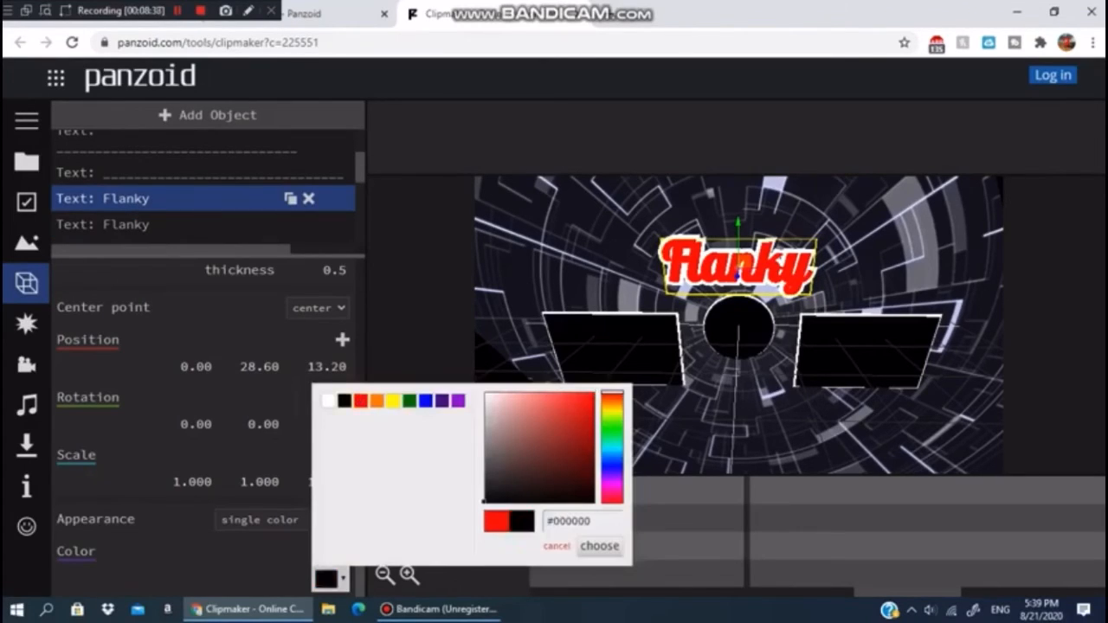
click(599, 545)
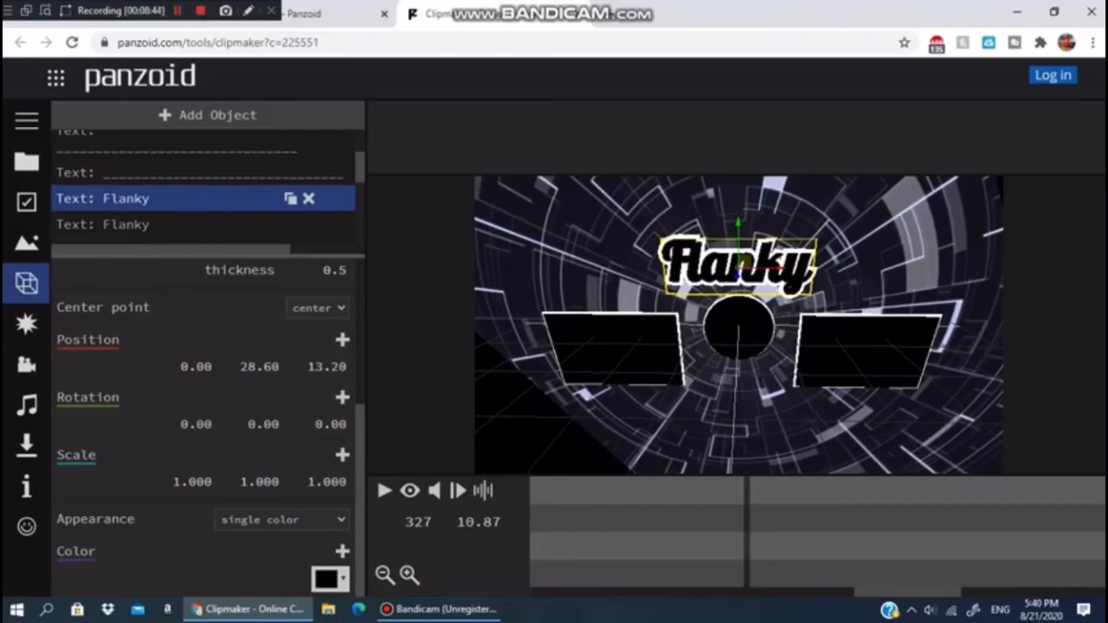
- Set the first Flanky text's color back to red
click(327, 579)
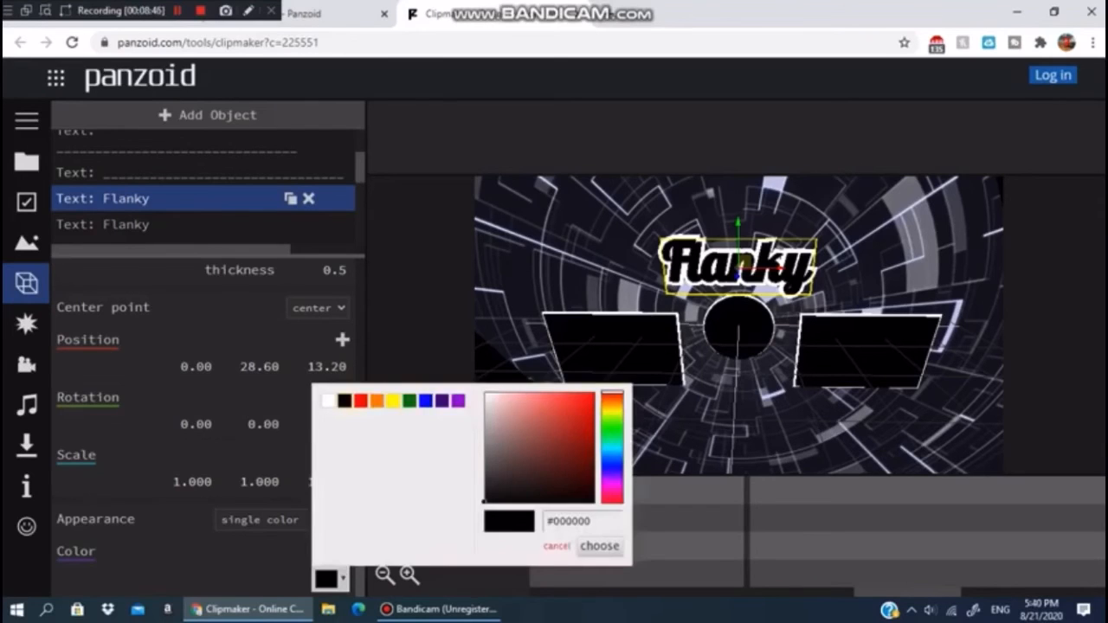
click(360, 400)
click(599, 545)
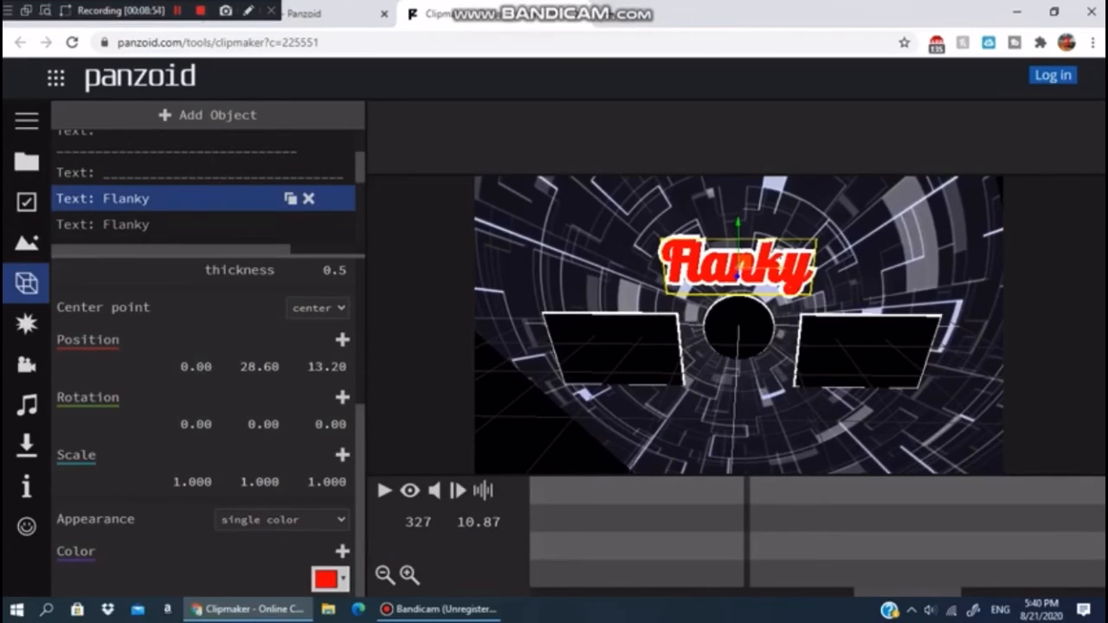
- Set the video download mode to balanced and the format to .mkv (vp8/opus)
drag(762, 329, 721, 348)
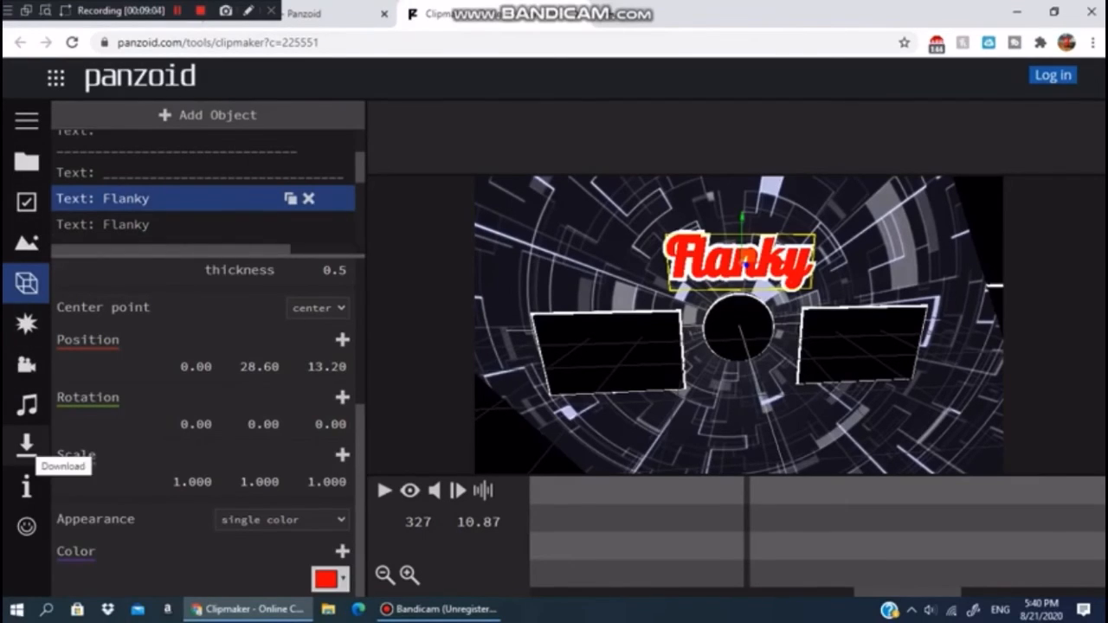
click(26, 444)
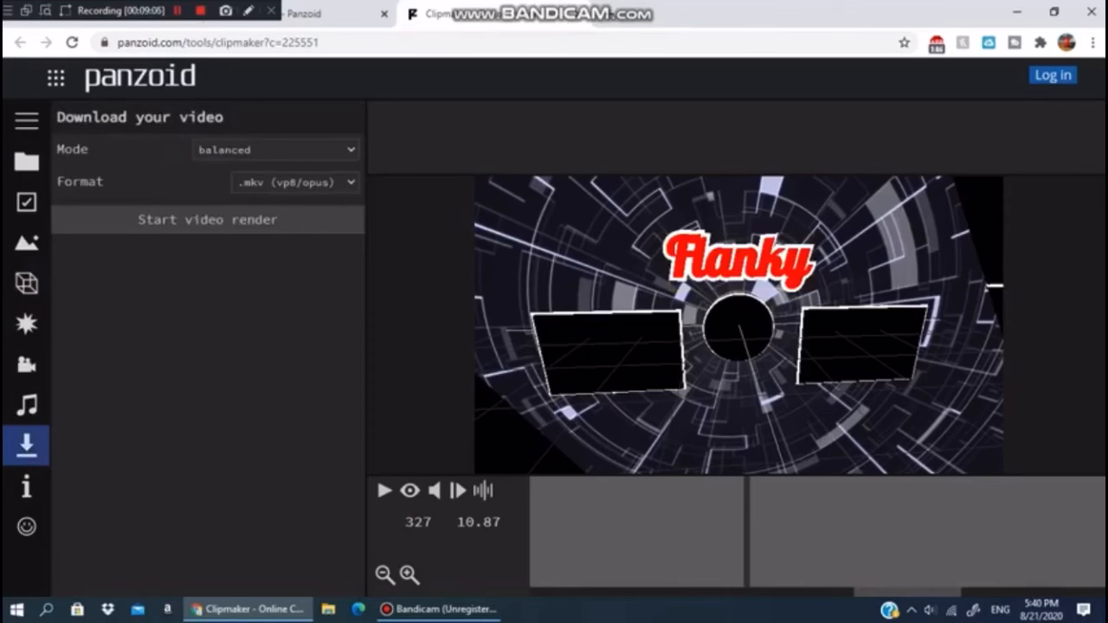
click(275, 149)
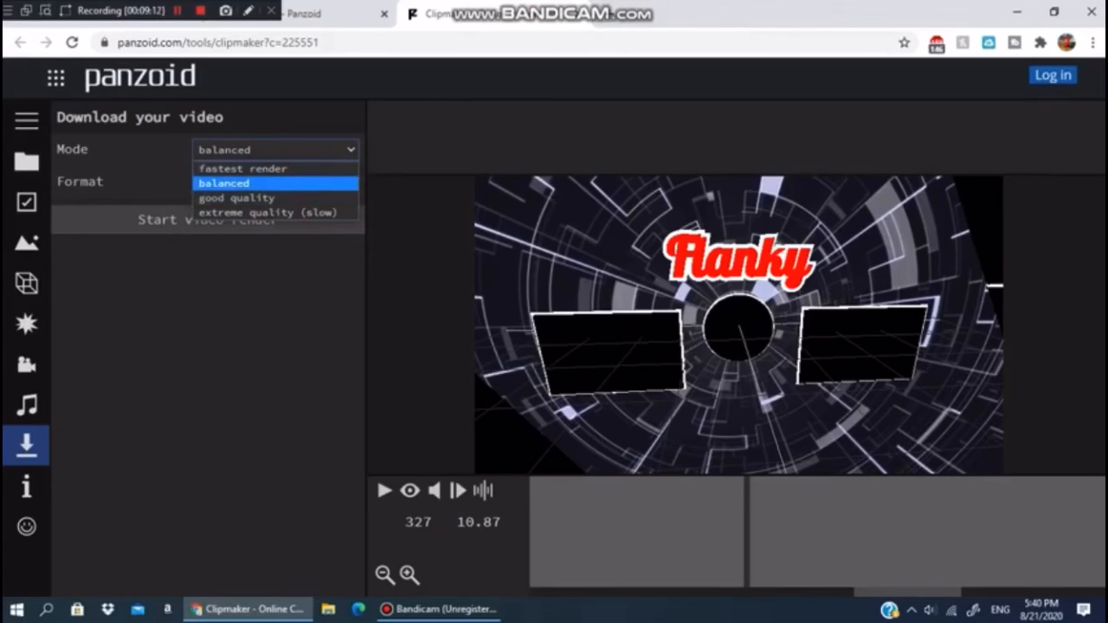
click(260, 183)
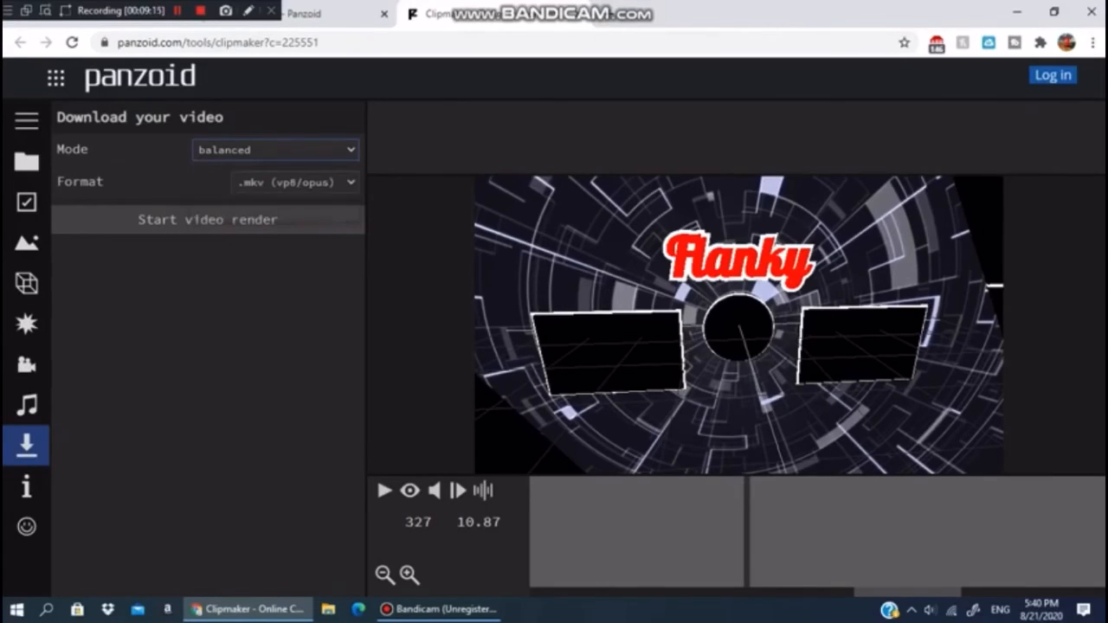
click(259, 183)
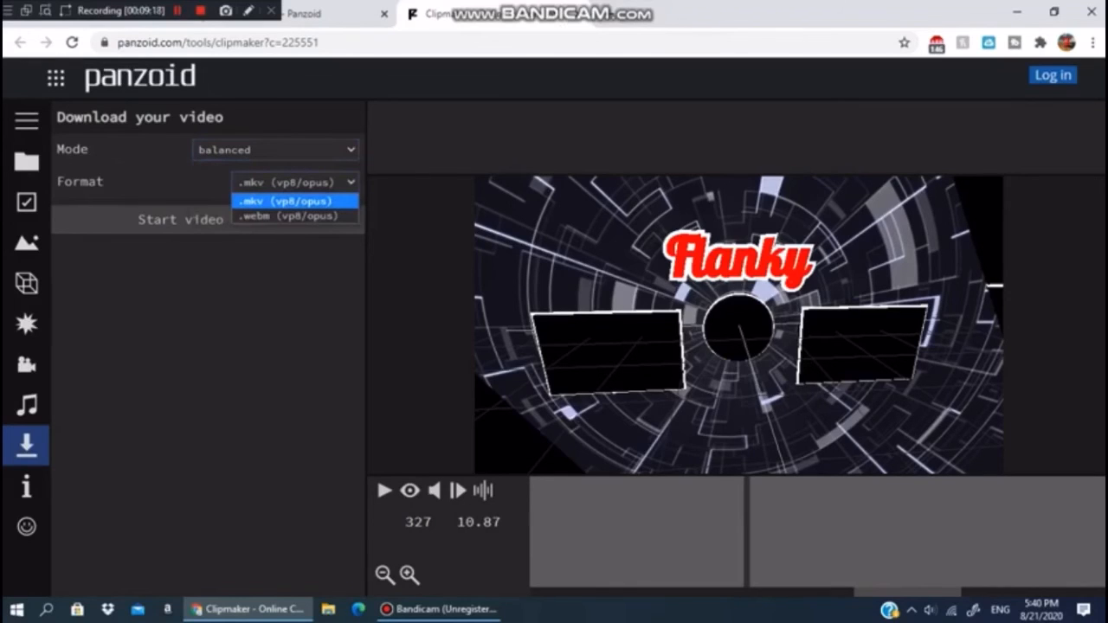
click(286, 201)
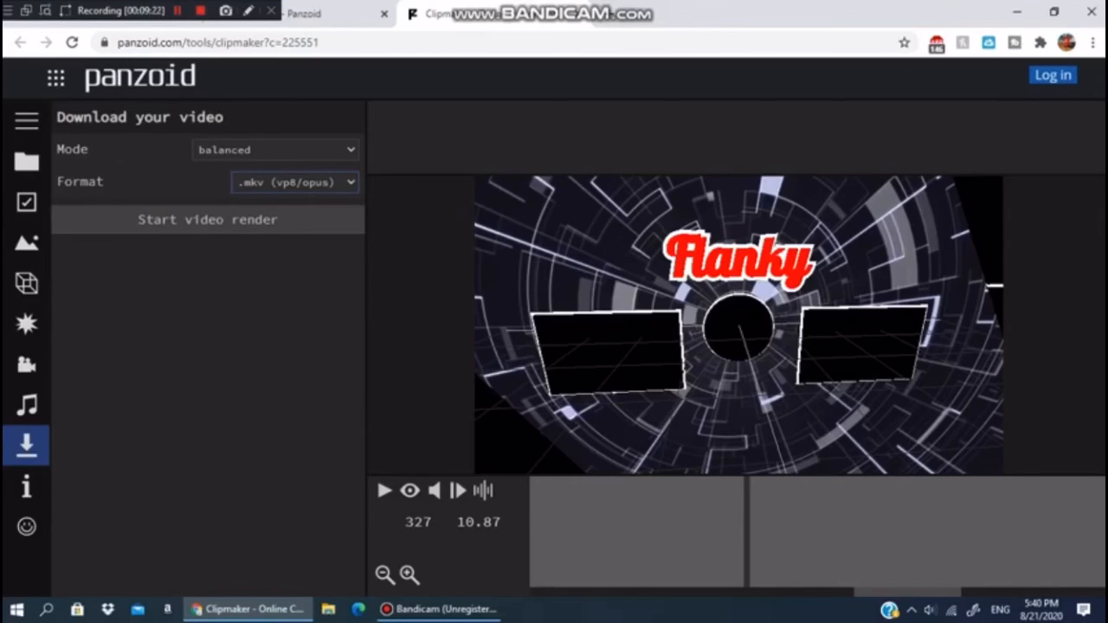
- Render the video and download the finished file
click(208, 219)
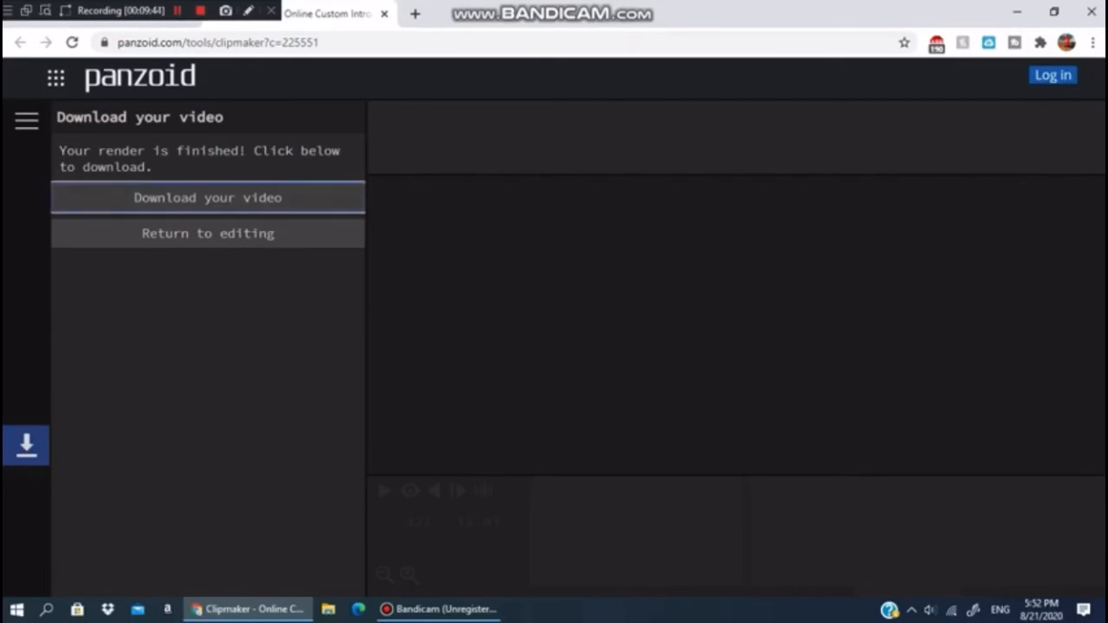
click(208, 197)
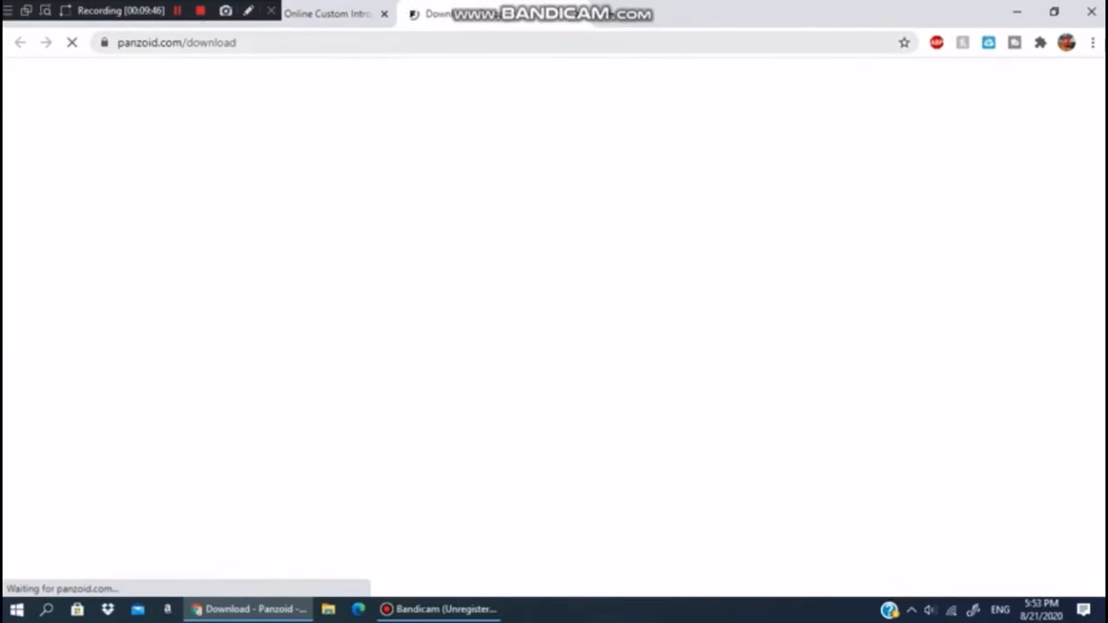